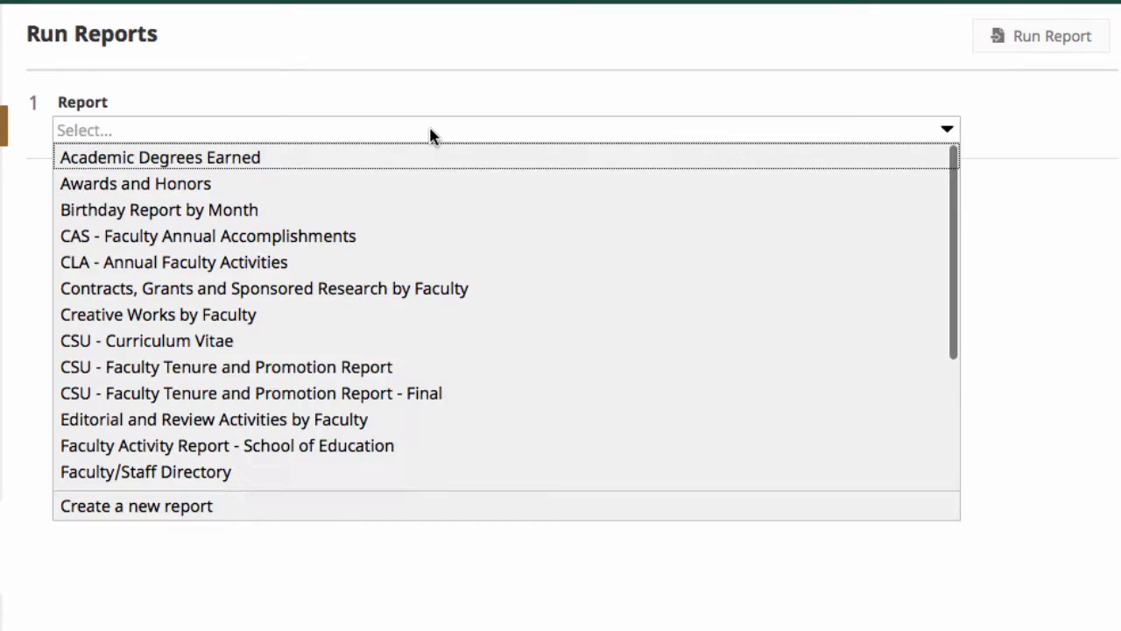
Choose the Faculty/Staff Directory report and set its end date to May 15, 2016.
left_click(296, 477)
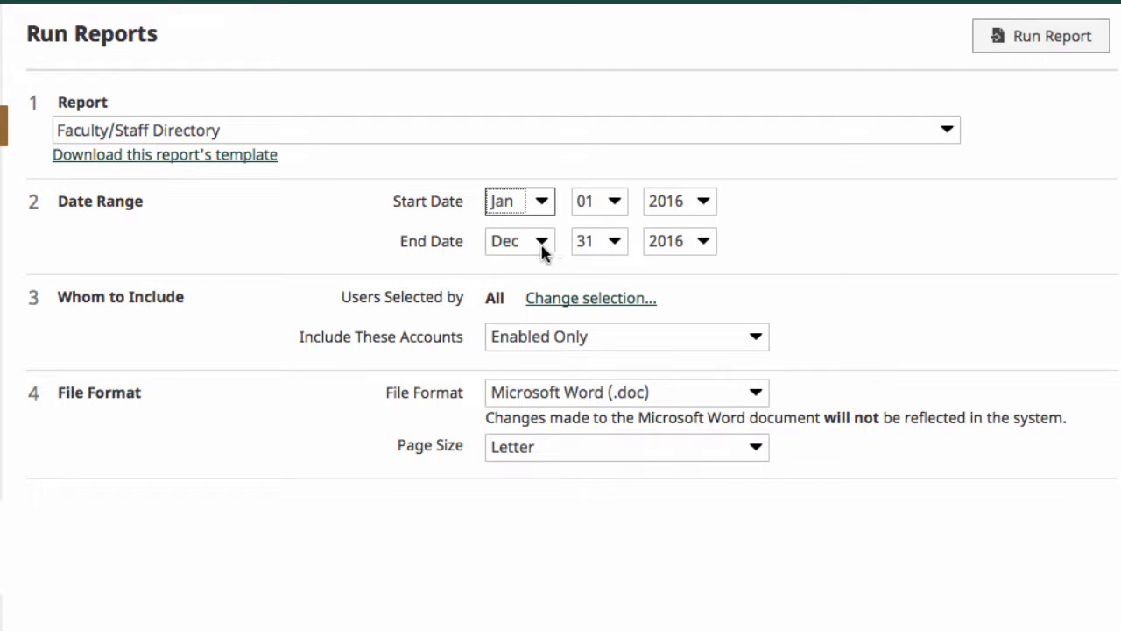
left_click(542, 246)
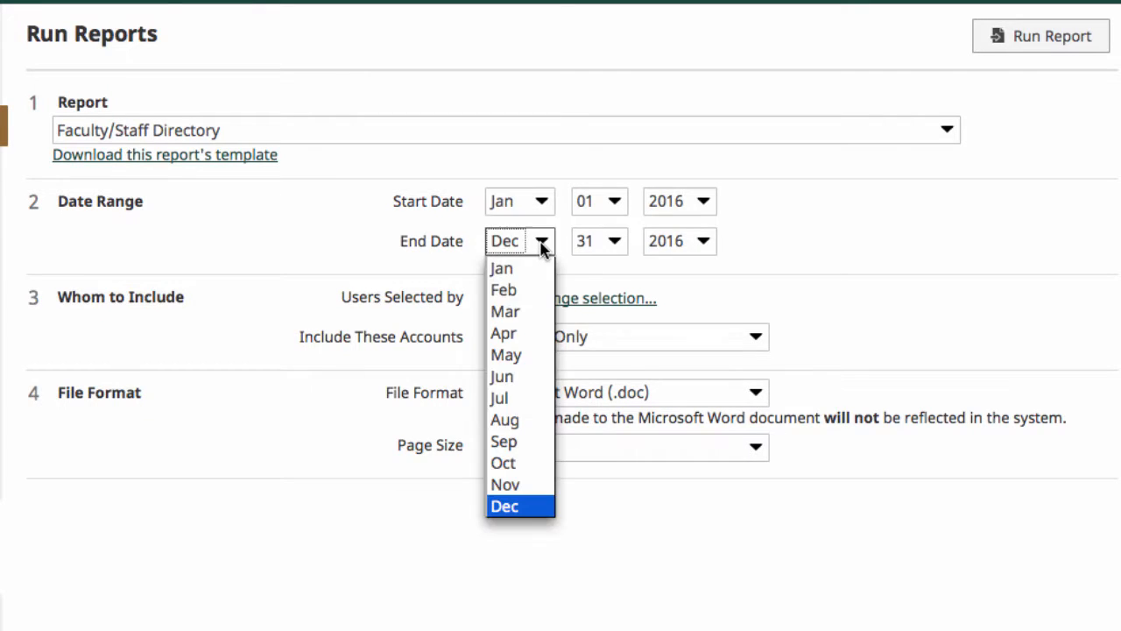
left_click(508, 354)
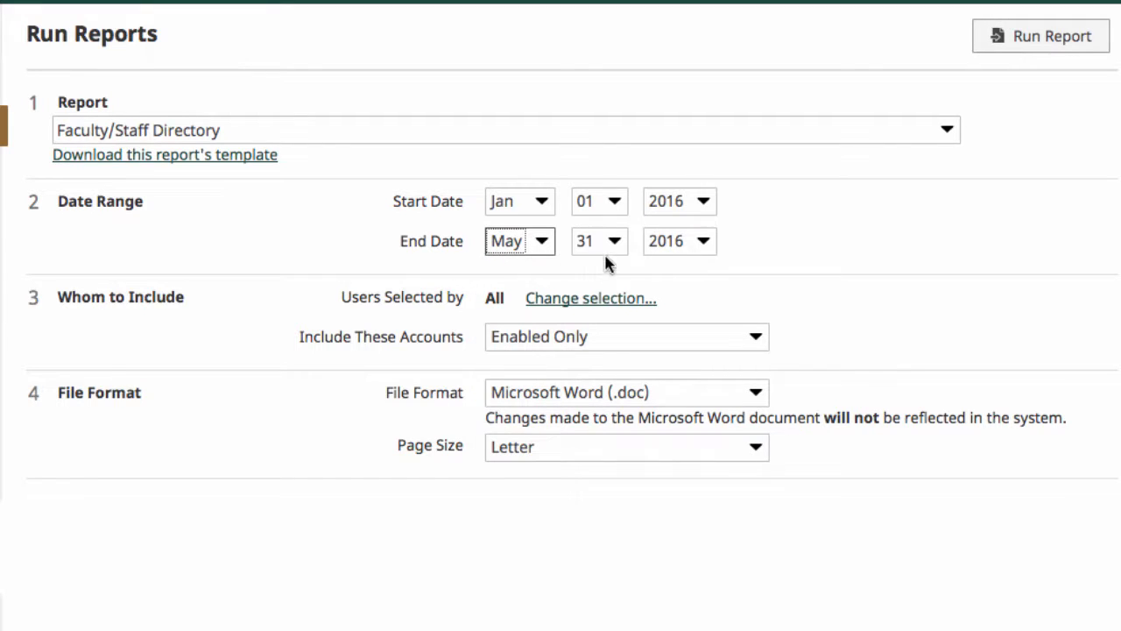
left_click(613, 245)
left_click(592, 335)
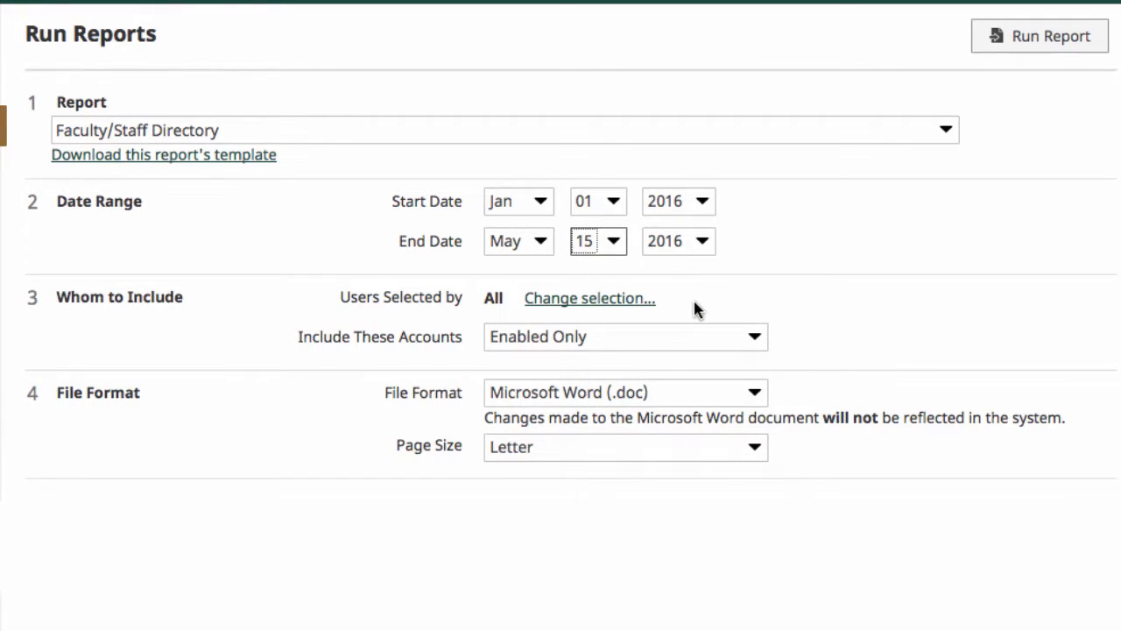
Change the included users to the Anthropology department only.
left_click(618, 297)
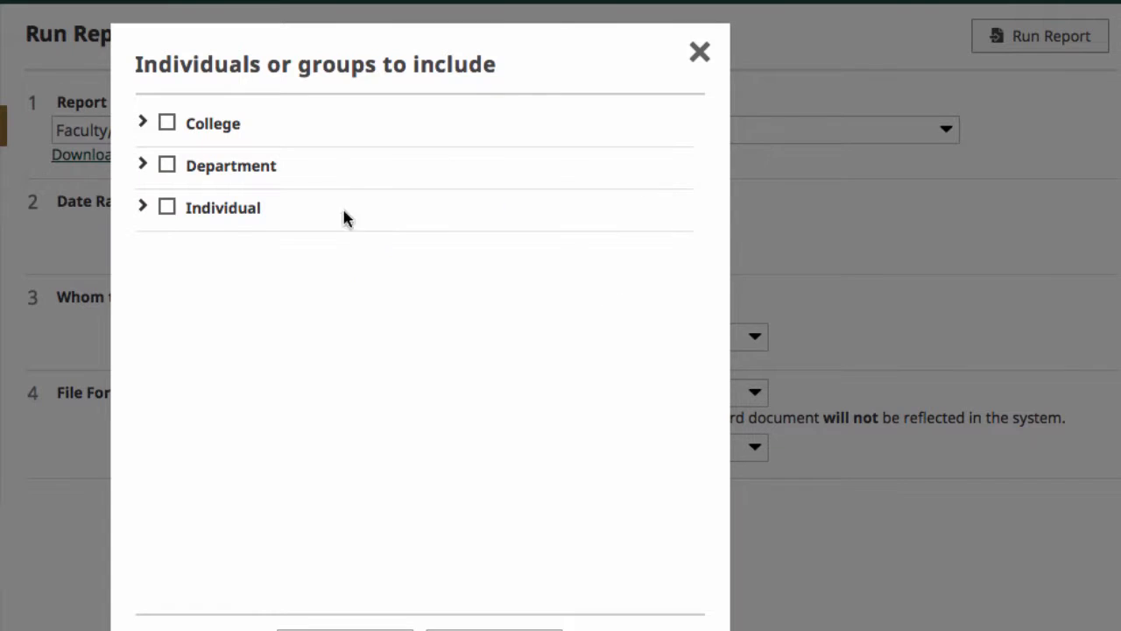
left_click(142, 164)
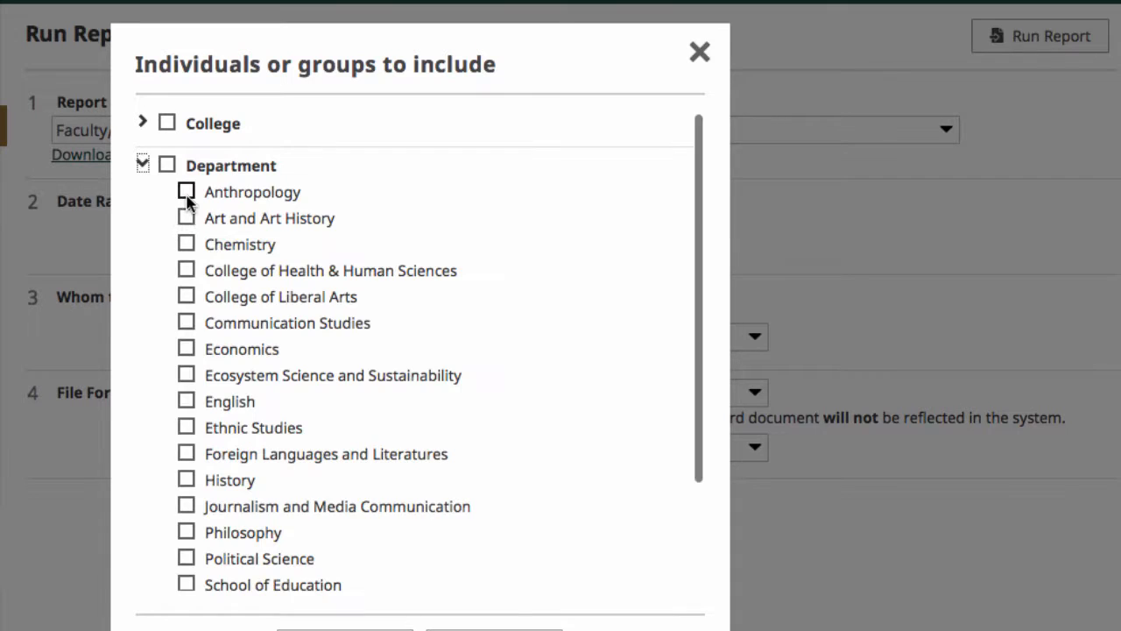
left_click(186, 191)
left_click(494, 629)
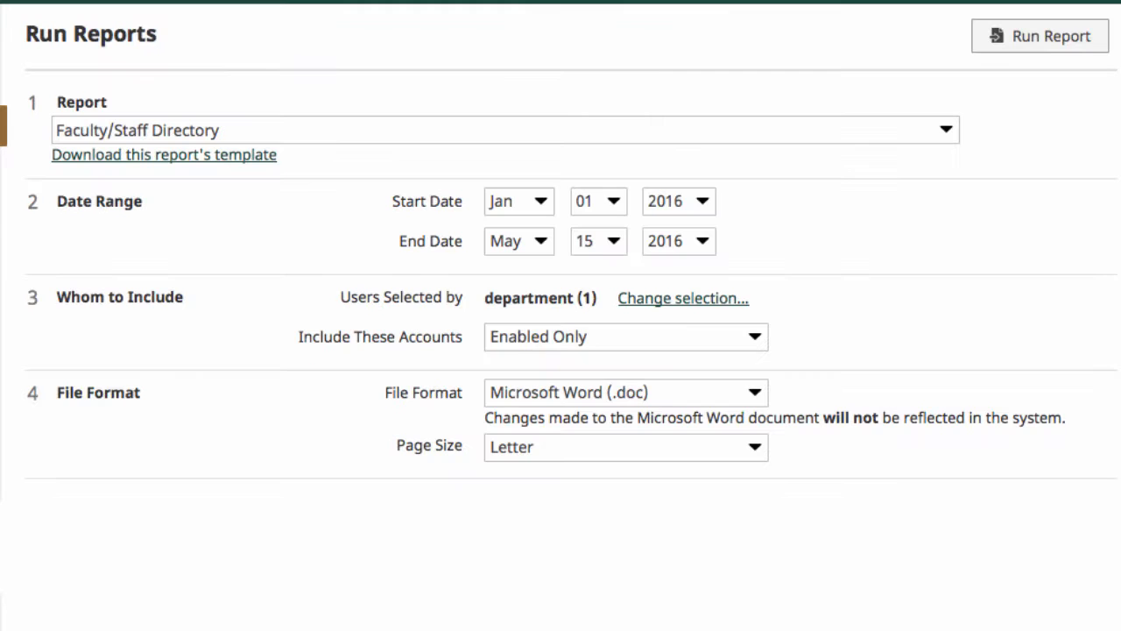
Include both enabled and disabled accounts and set the file format to PDF.
left_click(655, 345)
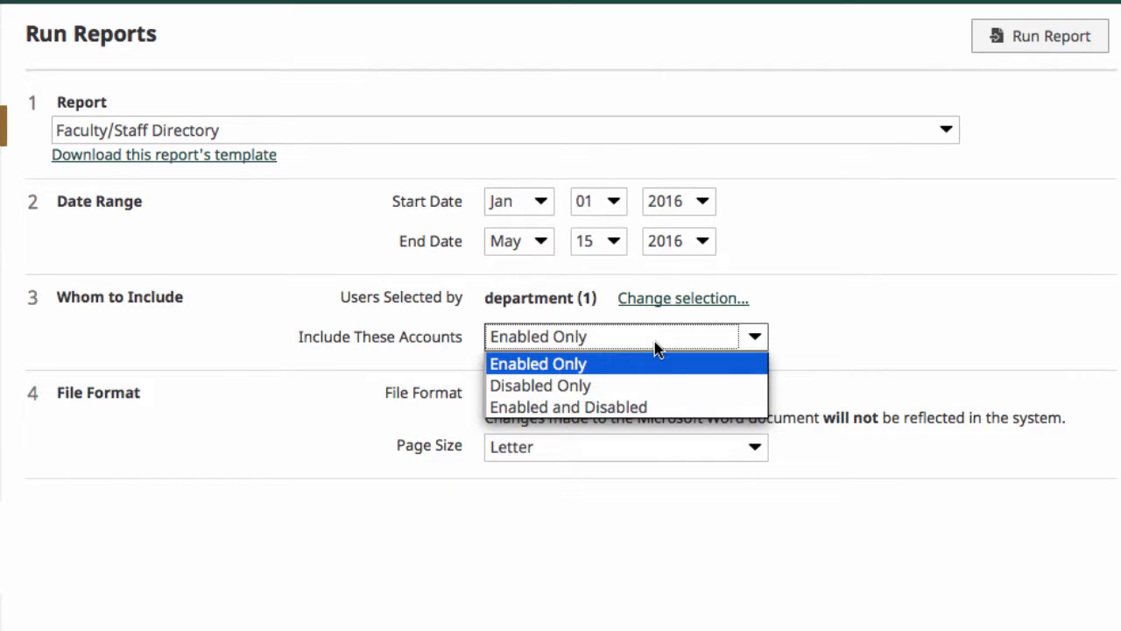
left_click(656, 407)
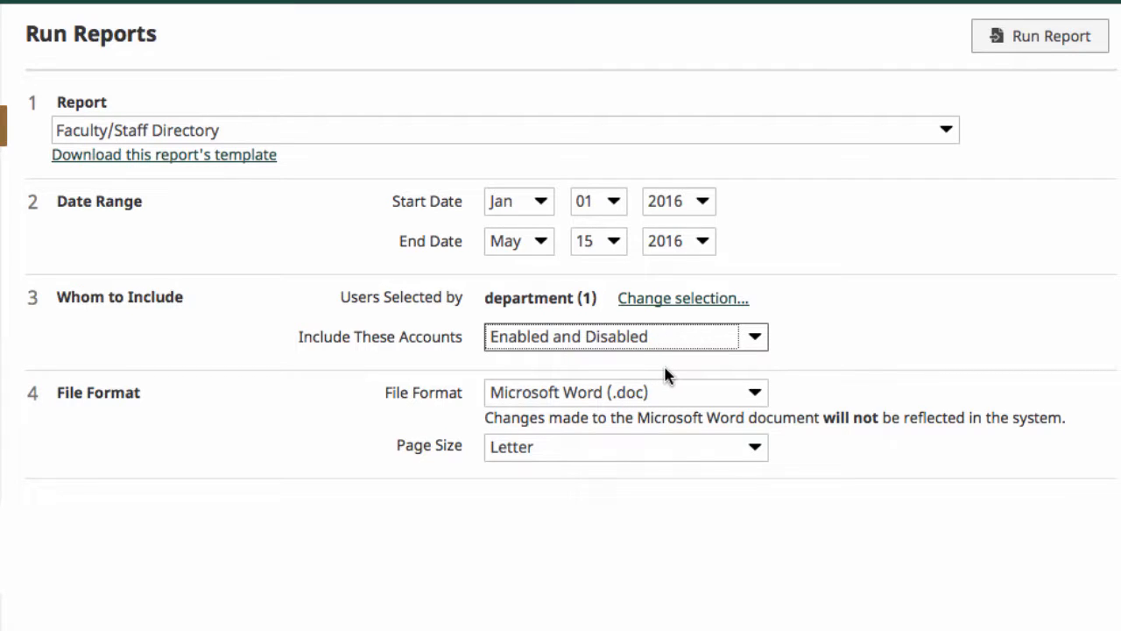
left_click(755, 394)
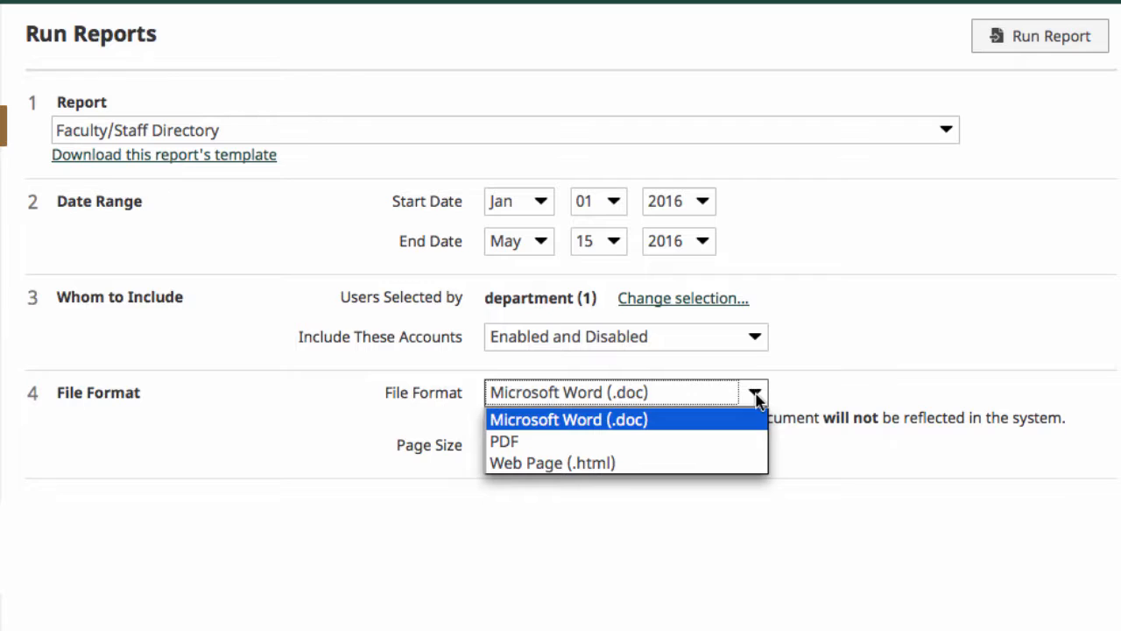
left_click(676, 443)
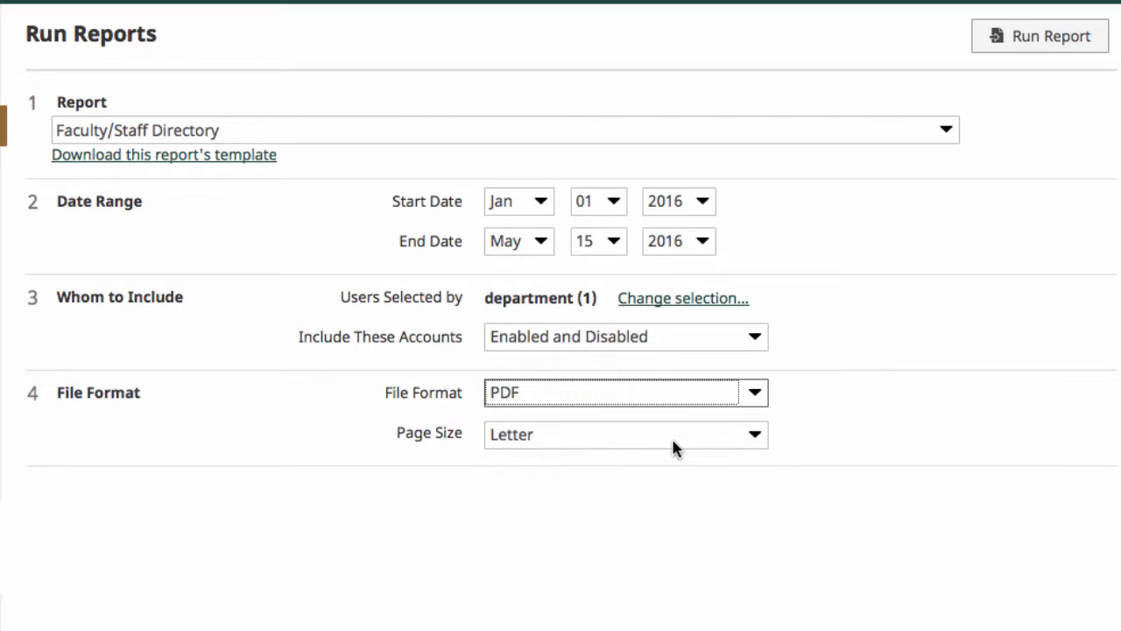
Run the report and open the resulting PDF with Adobe Reader.
left_click(1047, 39)
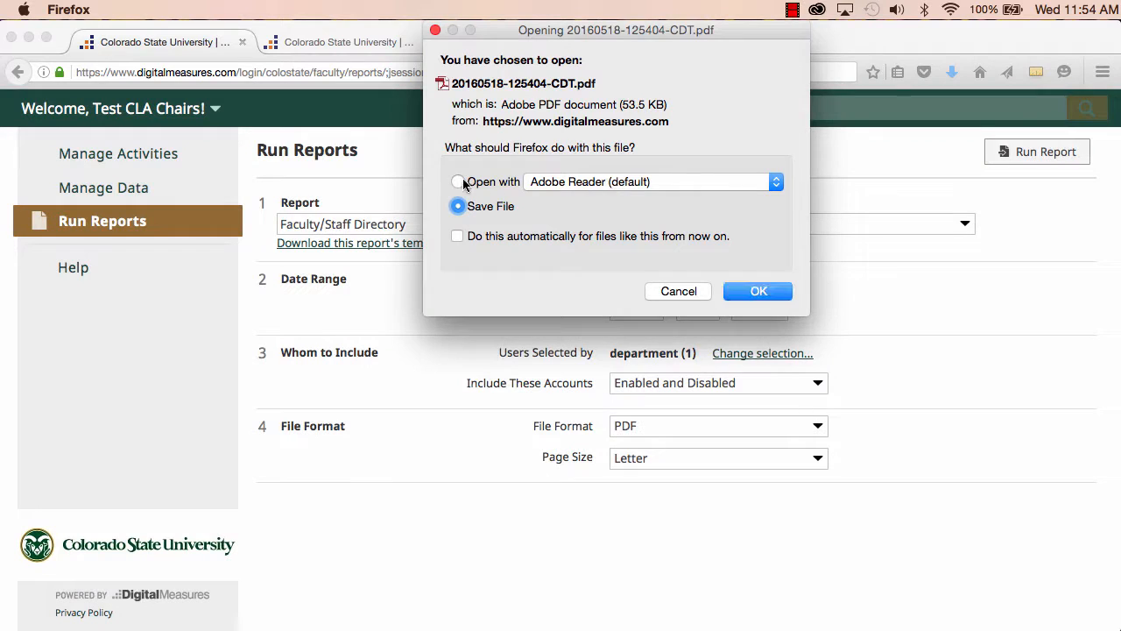
left_click(458, 182)
left_click(760, 292)
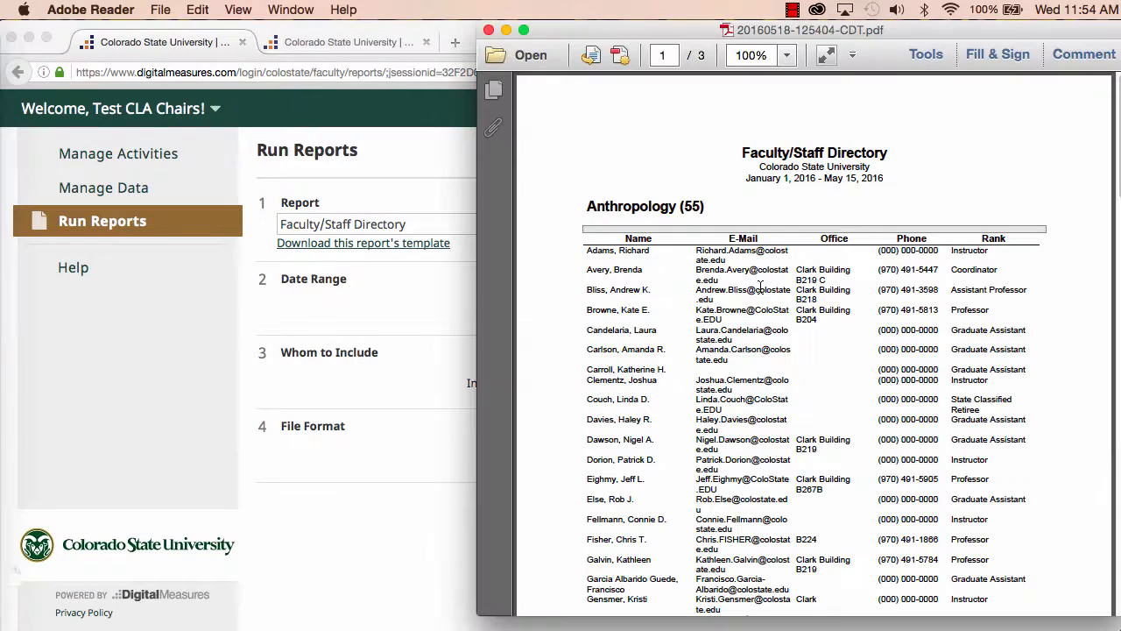
Scroll through the pages of the generated Faculty/Staff Directory PDF.
left_click_drag(919, 40, 705, 38)
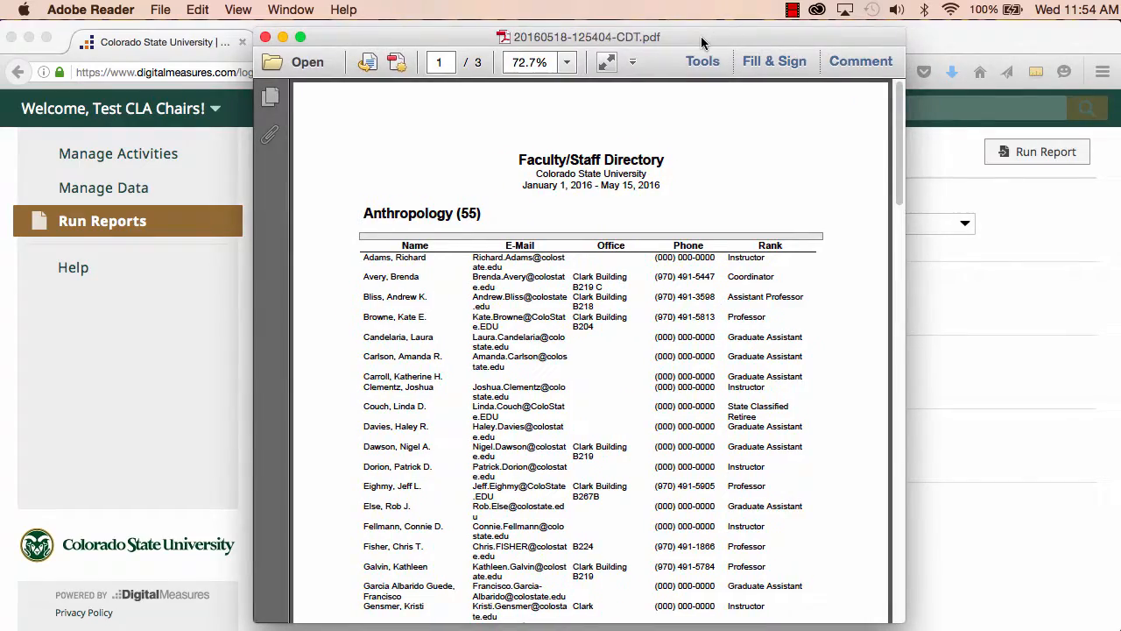
scroll(795, 352, "down", 10)
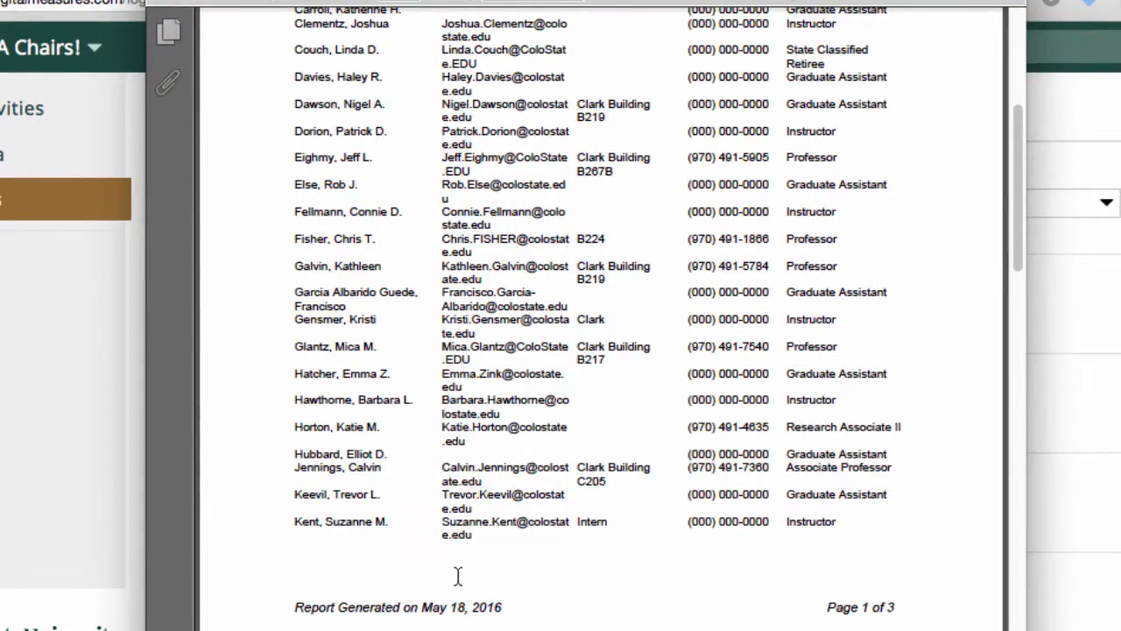
scroll(647, 604, "up", 10)
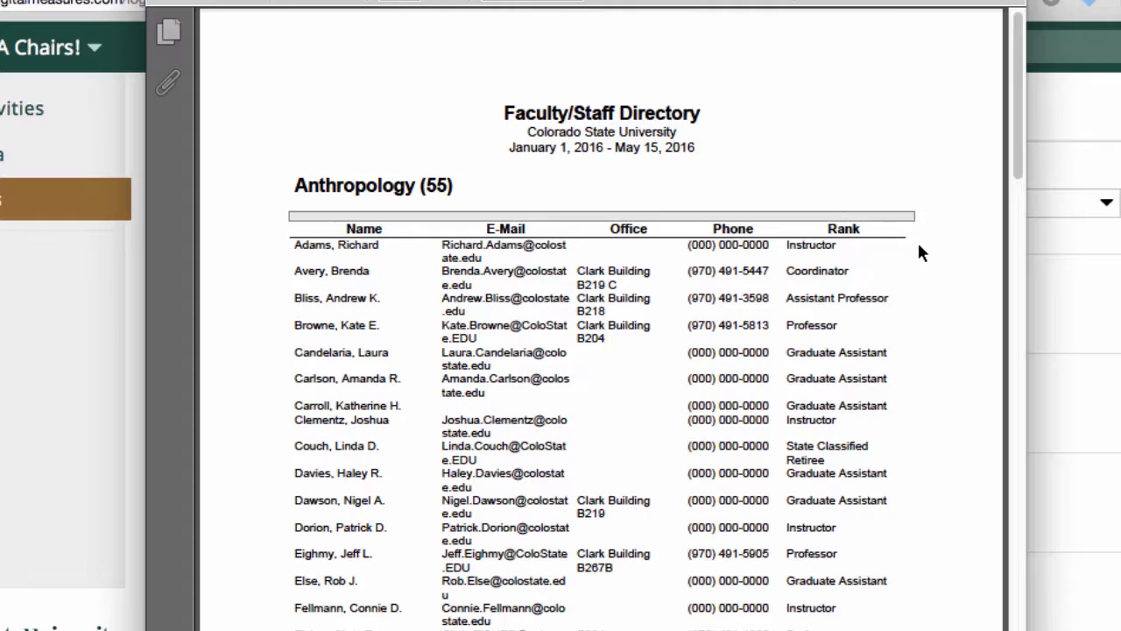
scroll(918, 252, "down", 15)
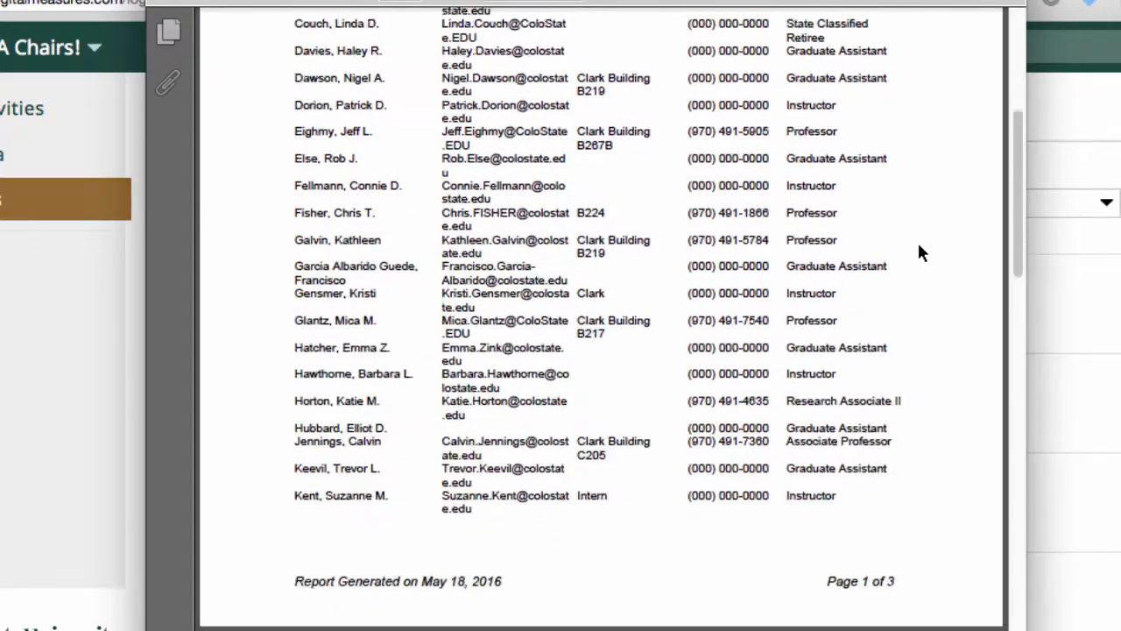
scroll(919, 252, "down", 10)
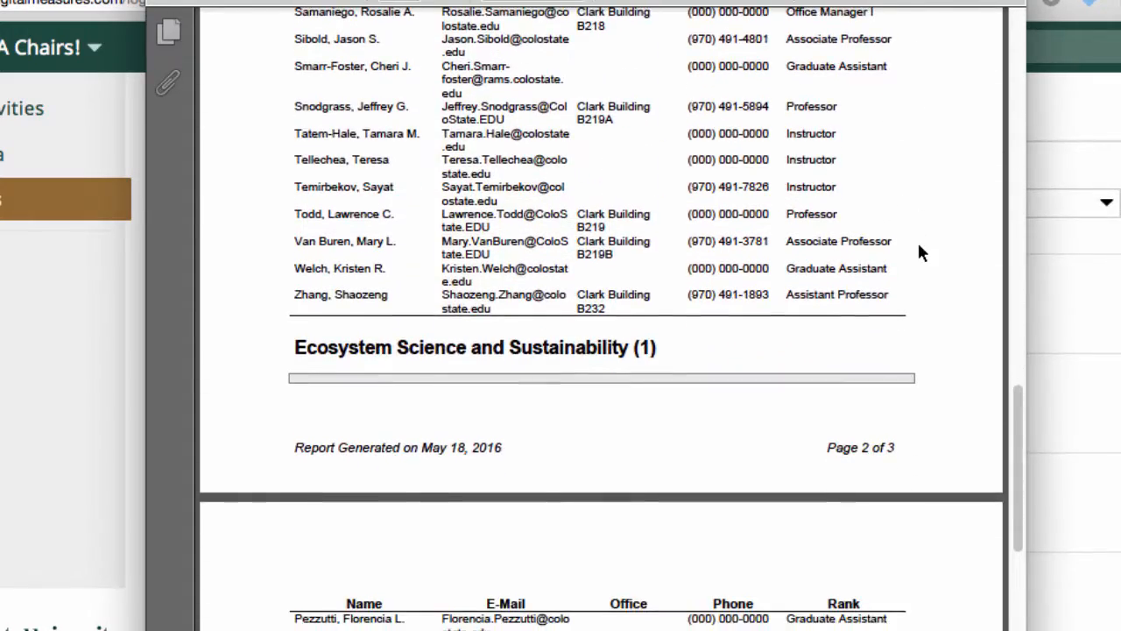
scroll(919, 252, "up", 15)
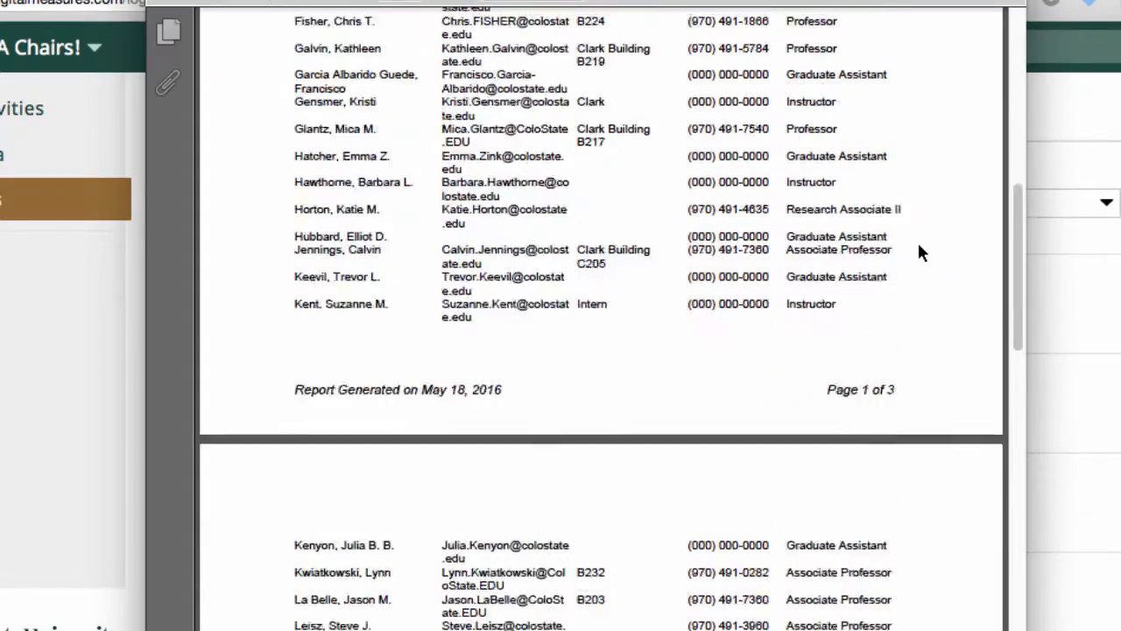
scroll(919, 252, "up", 5)
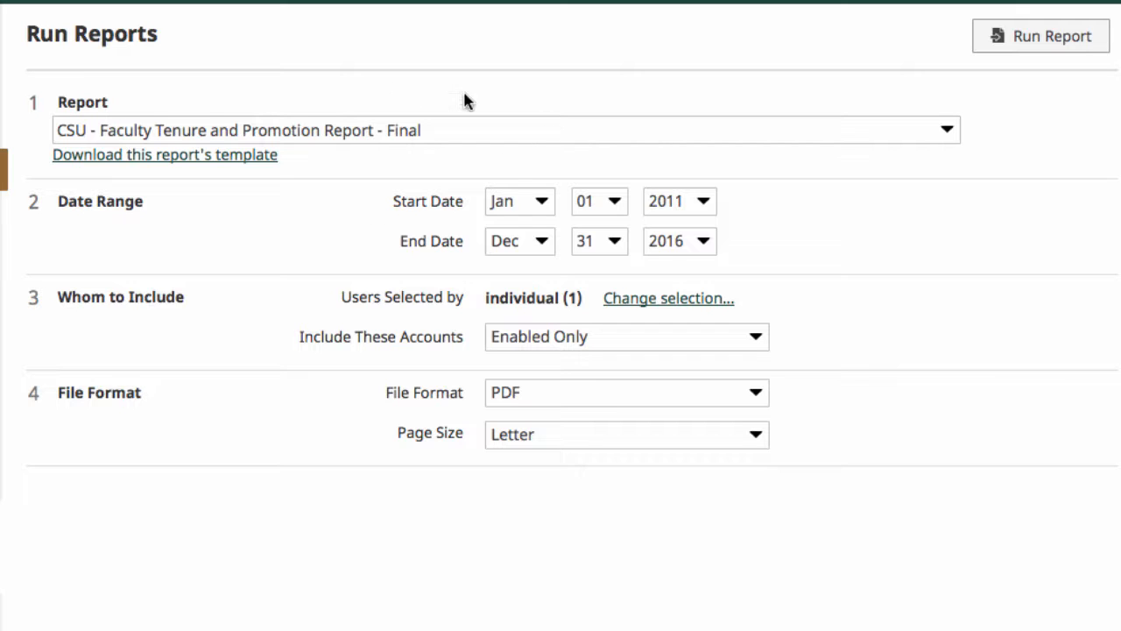
Choose the CSU - Faculty Tenure and Promotion Report - Final report with a start year of 2011.
left_click(500, 133)
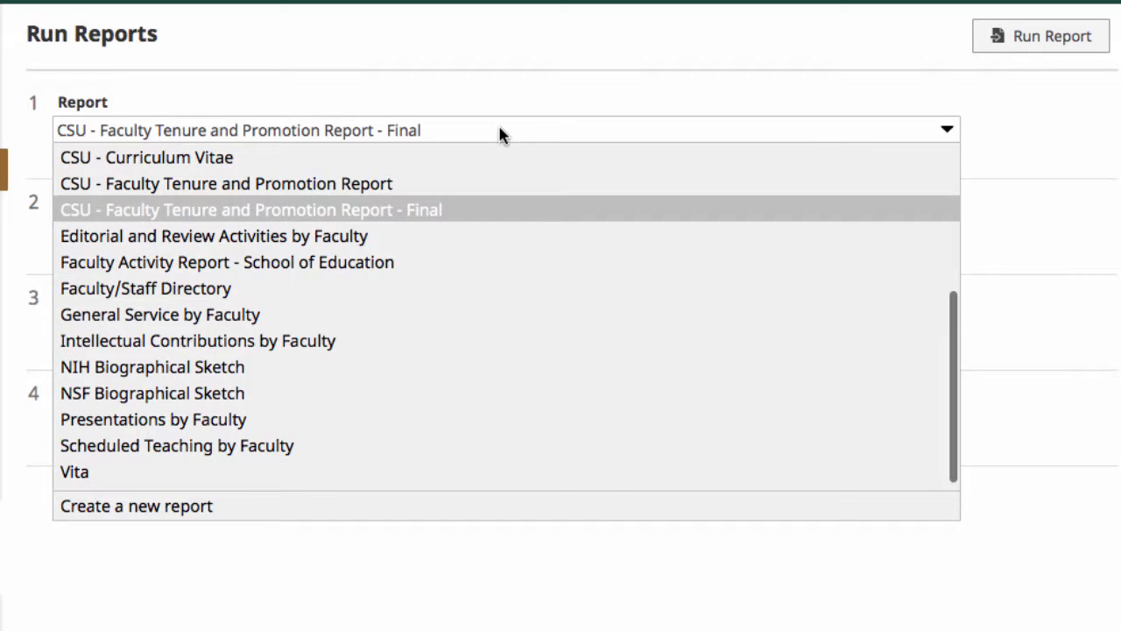
left_click(481, 215)
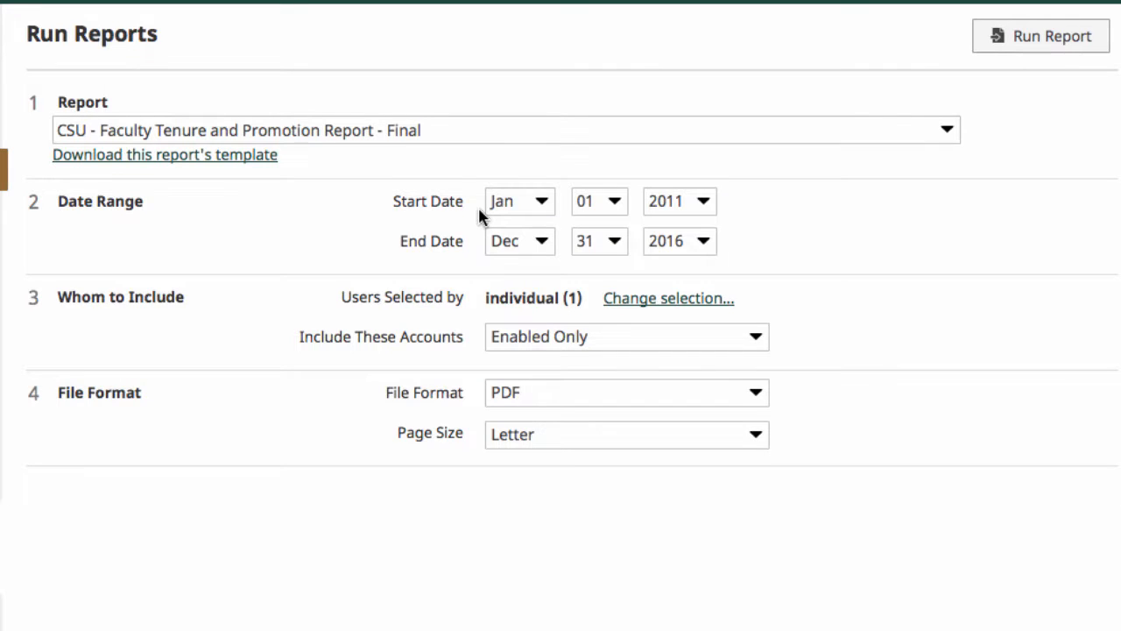
left_click(706, 205)
left_click(671, 465)
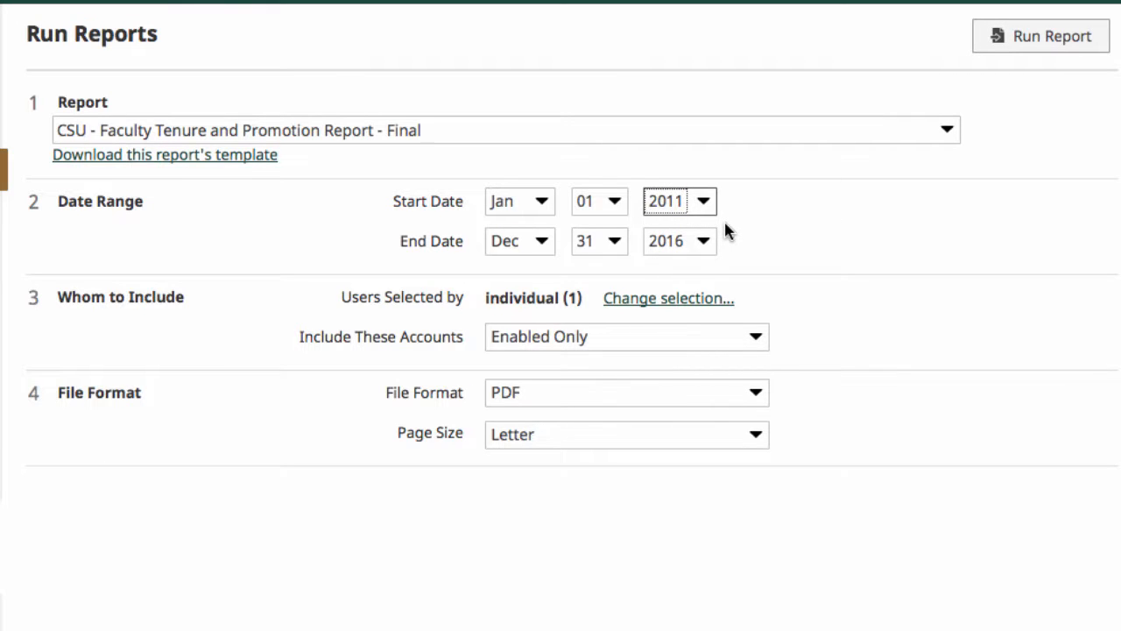
Keep the single selected individual in the include list and set the file format to PDF.
left_click(647, 301)
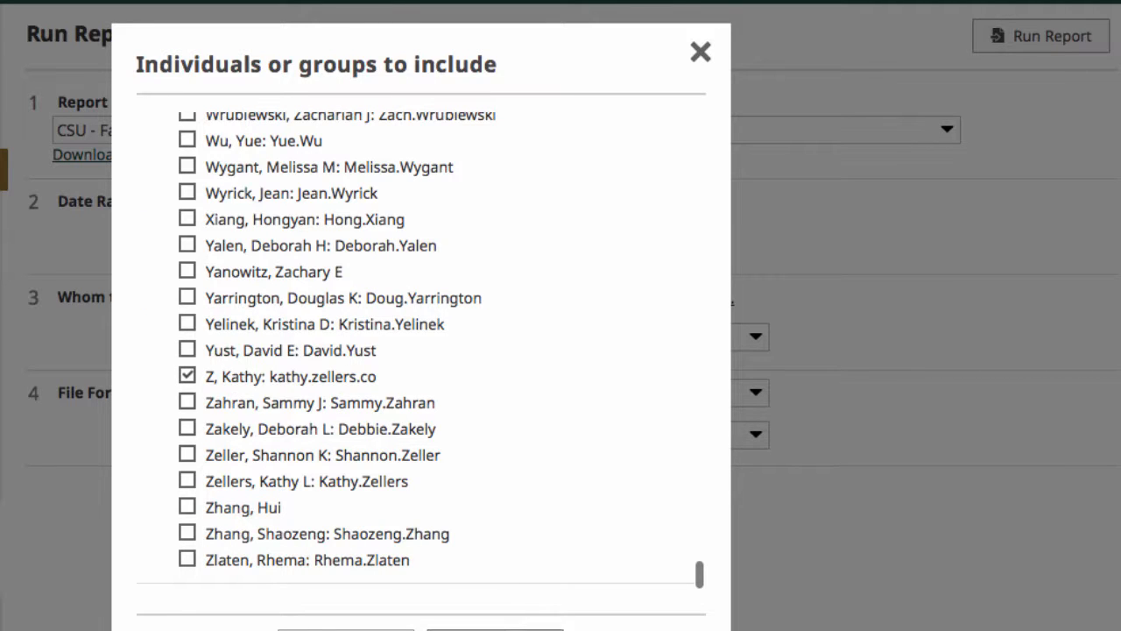
left_click(495, 629)
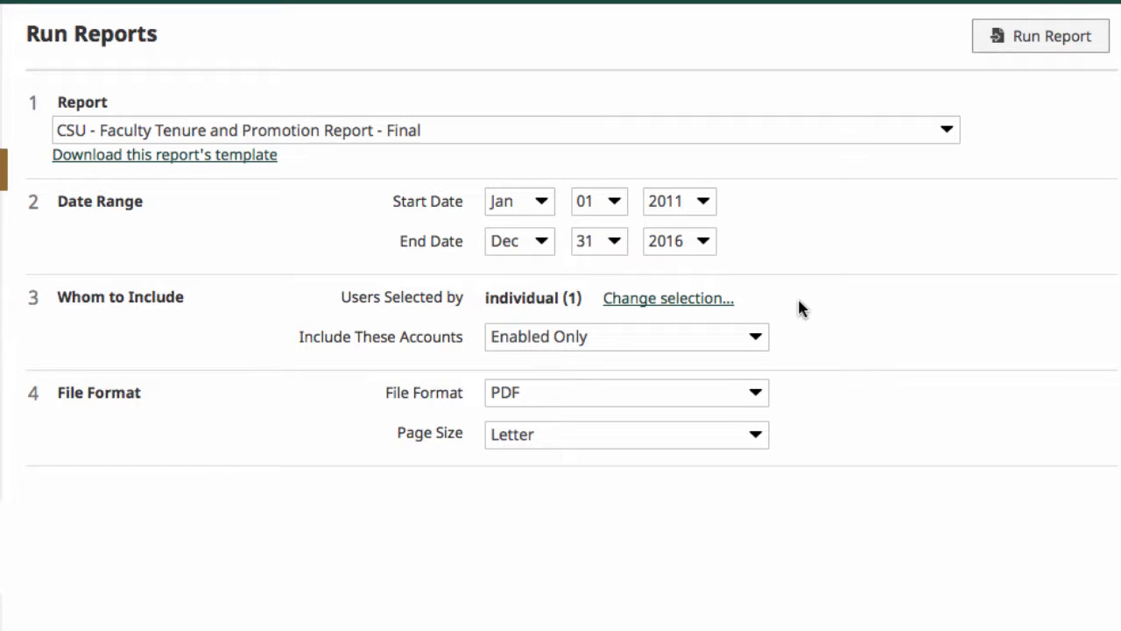
left_click(733, 394)
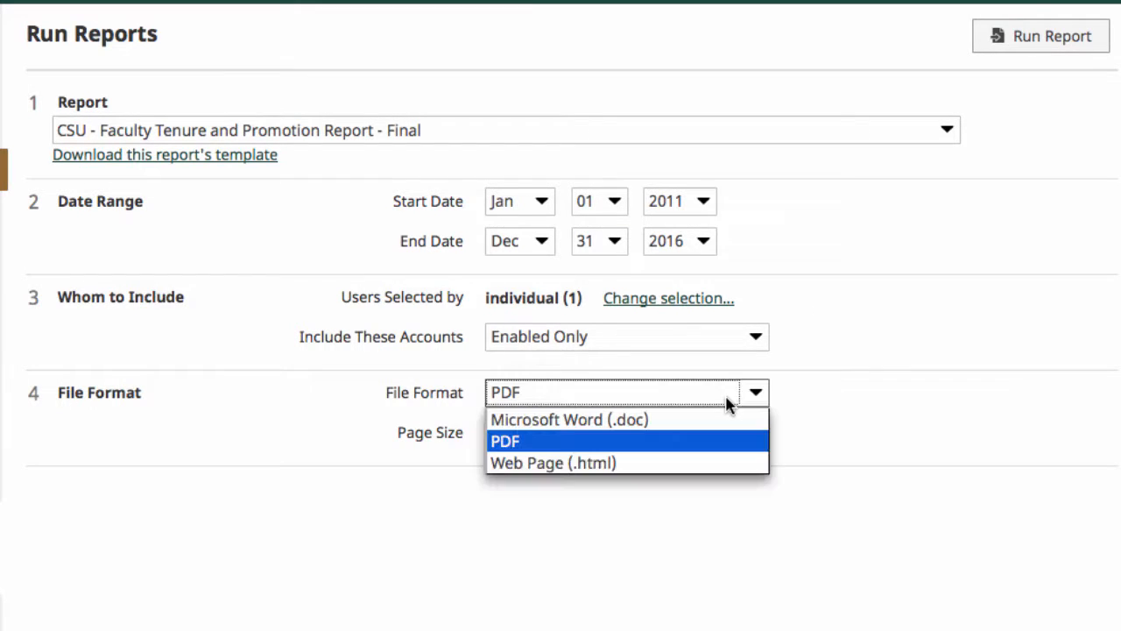
left_click(684, 449)
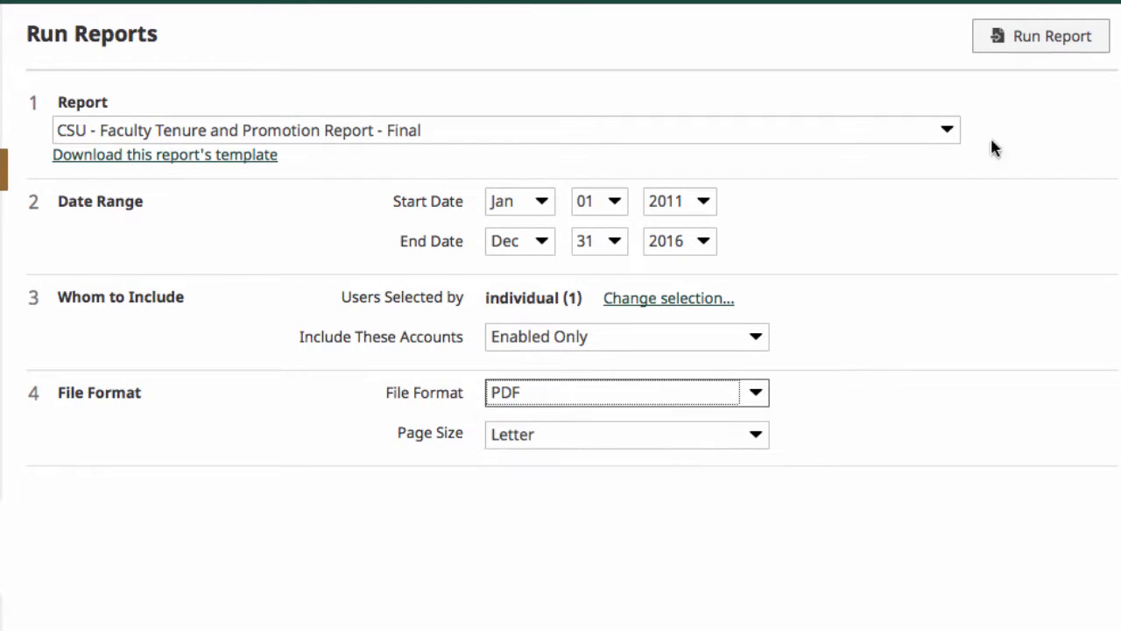
Run the tenure report and open the resulting PDF with Adobe Reader.
left_click(1027, 36)
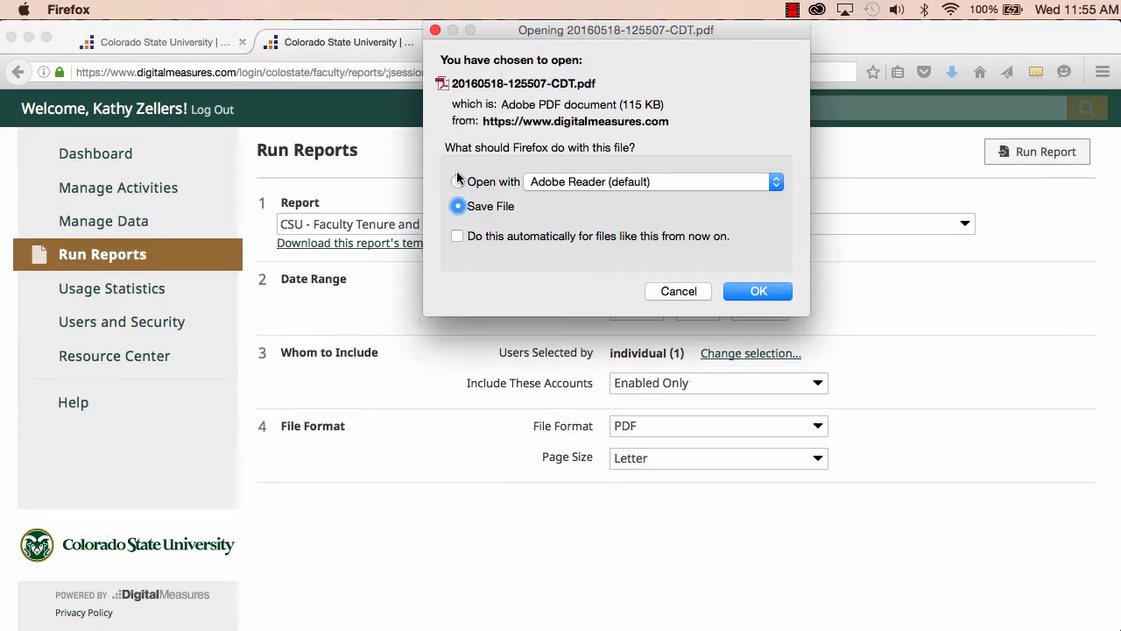
left_click(457, 181)
left_click(726, 294)
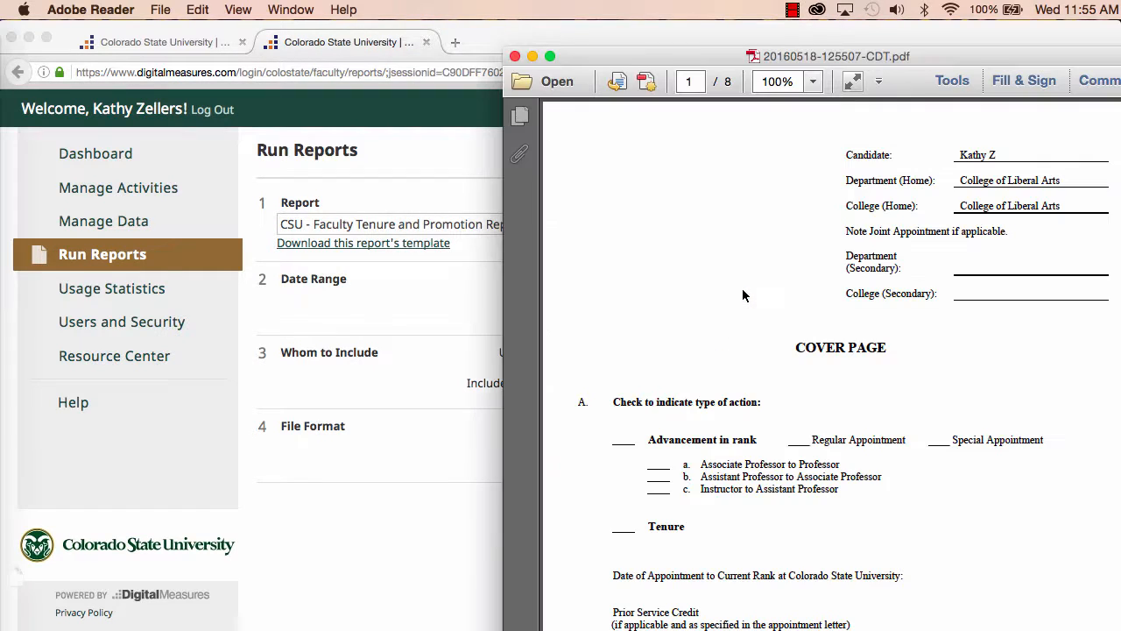
Save the opened tenure report PDF as T&P in Downloads.
left_click_drag(659, 57, 401, 58)
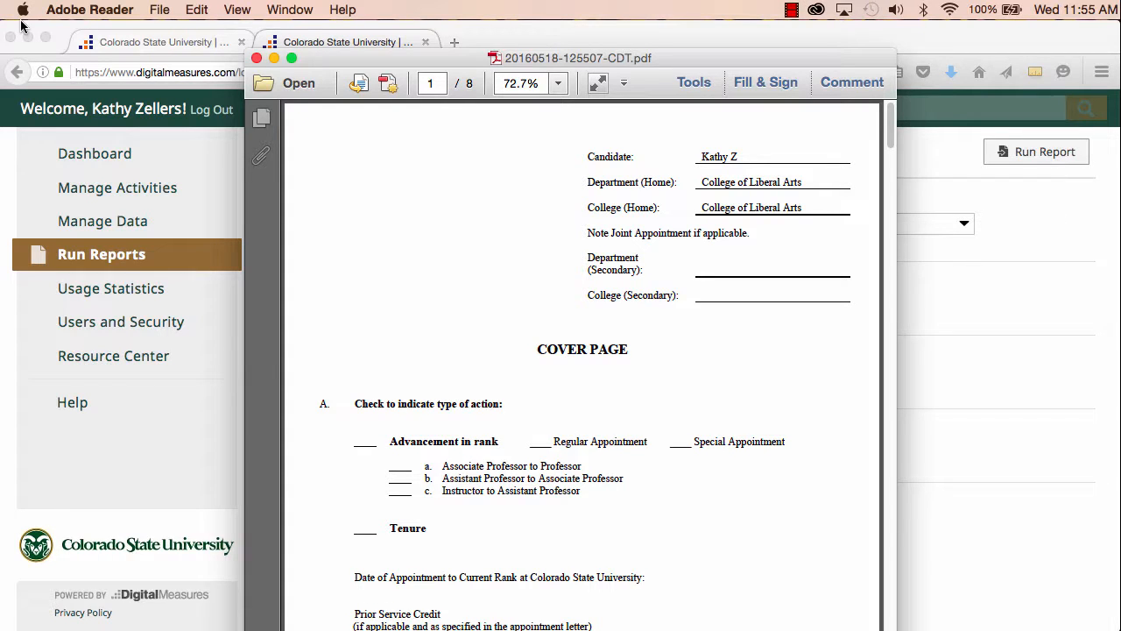
key("super+shift+s")
type("T&P")
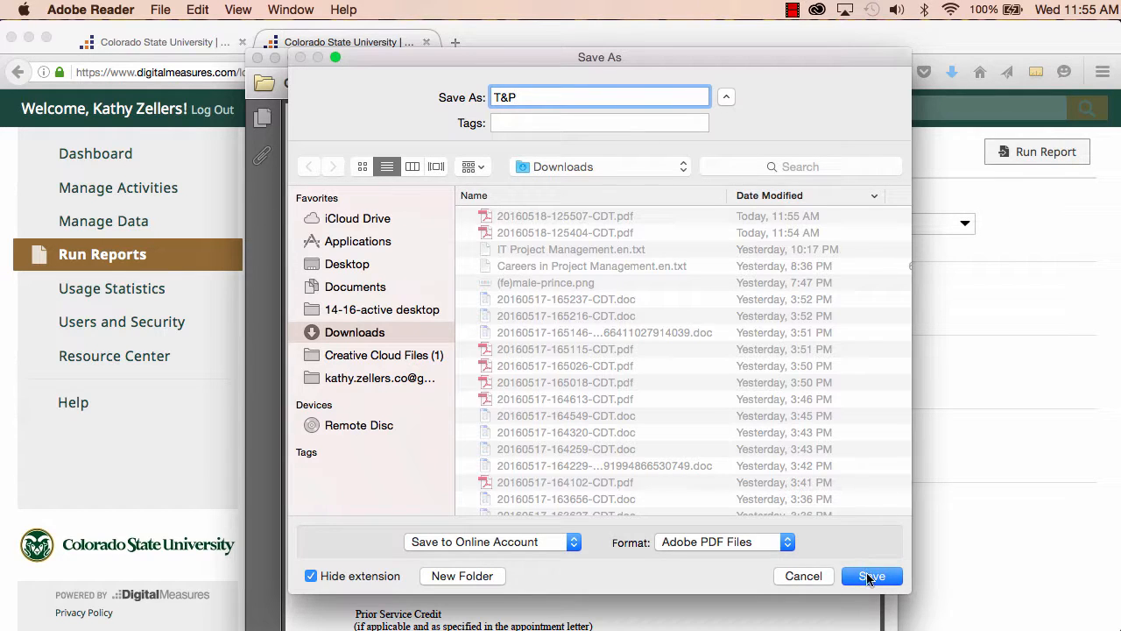
left_click(869, 576)
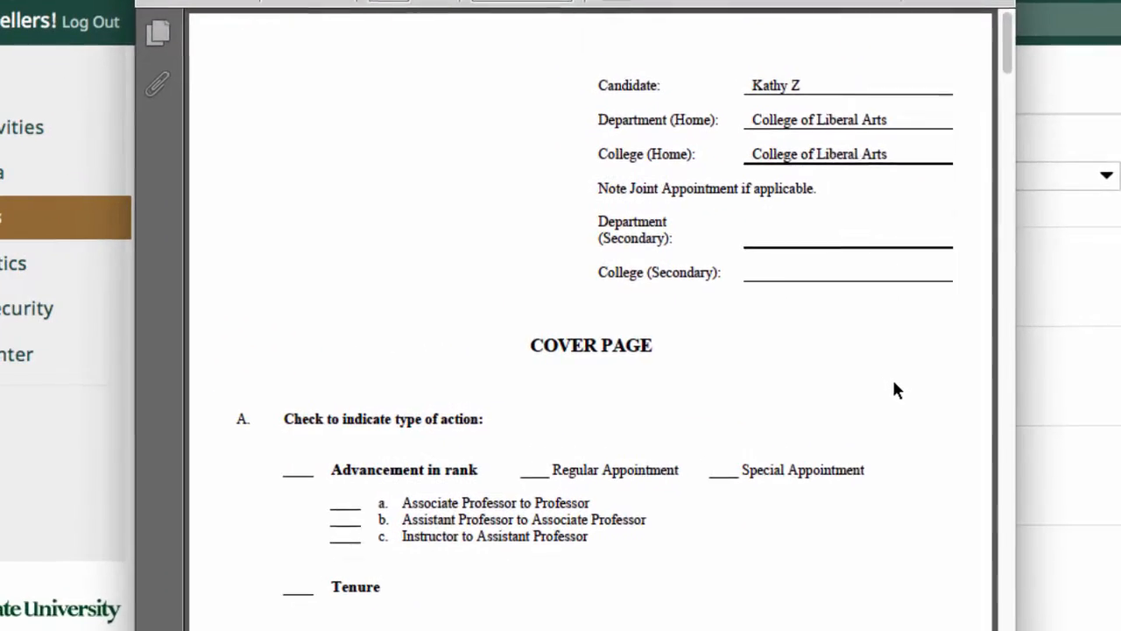
Scroll through the pages of the saved tenure and promotion report.
scroll(806, 382, "down", 5)
scroll(893, 383, "down", 20)
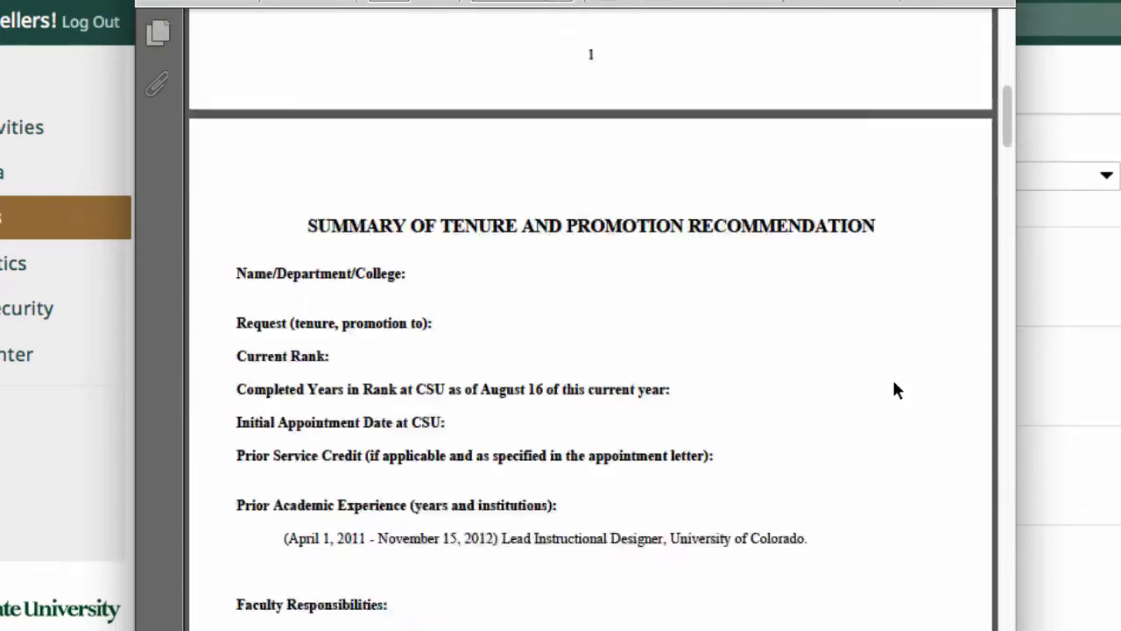
scroll(893, 382, "down", 20)
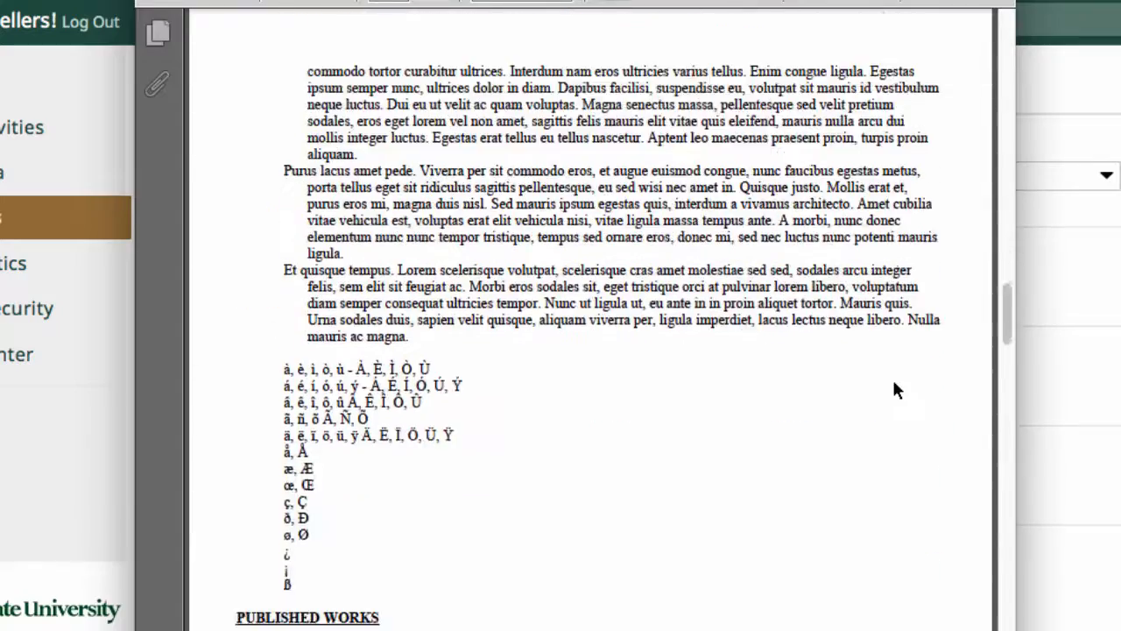
scroll(893, 382, "down", 10)
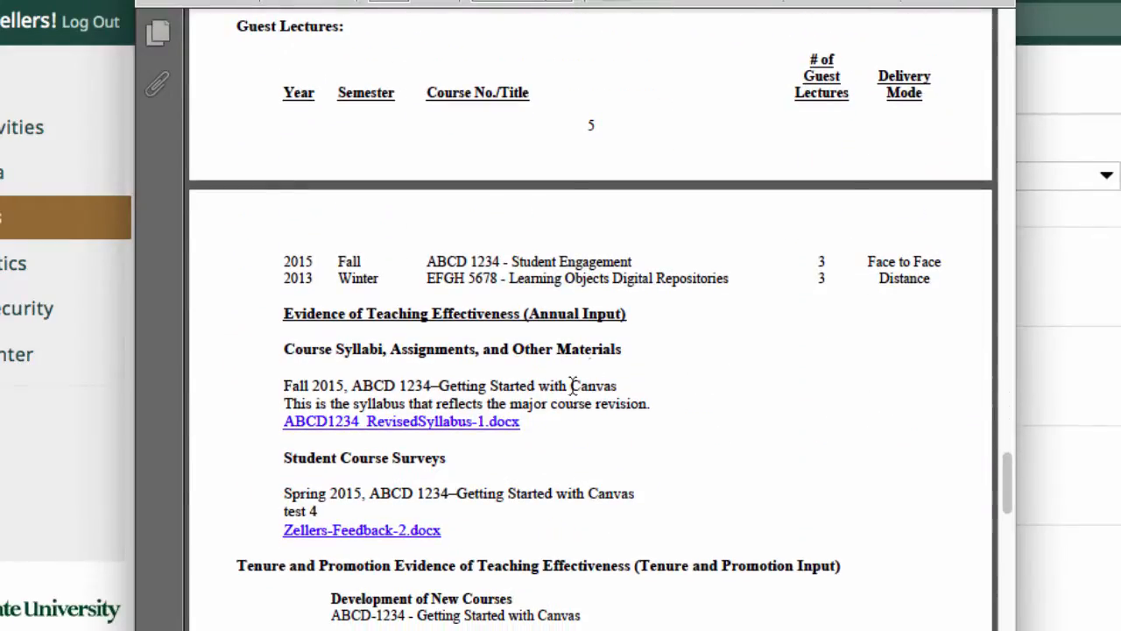
Download the linked revised syllabus Word file from the report and open it from the Downloads folder.
left_click(487, 424)
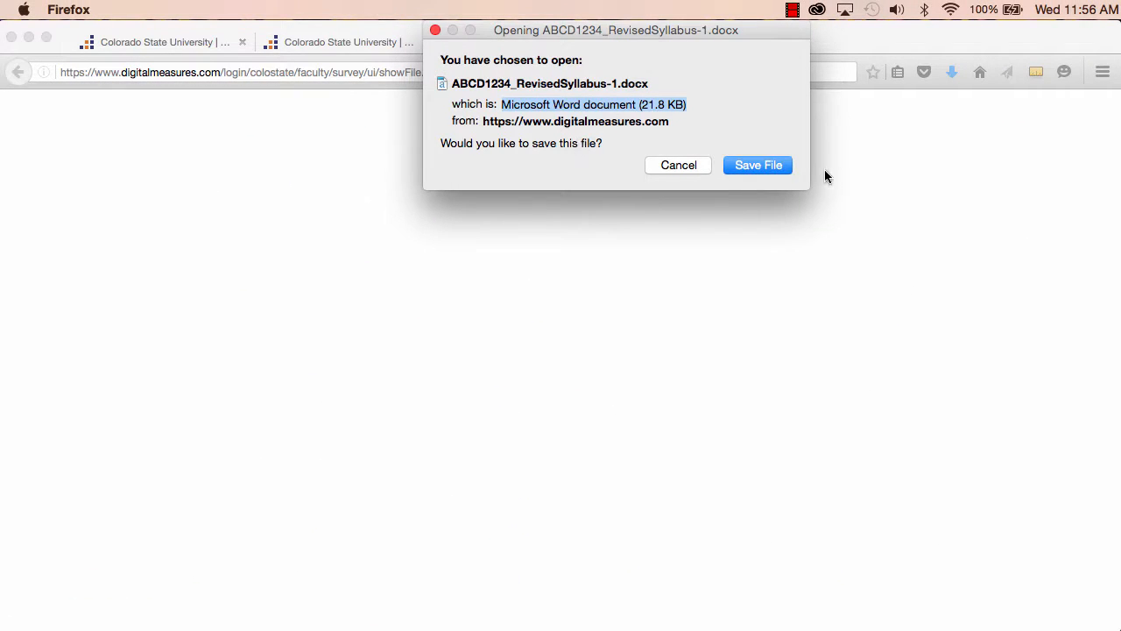
left_click(770, 168)
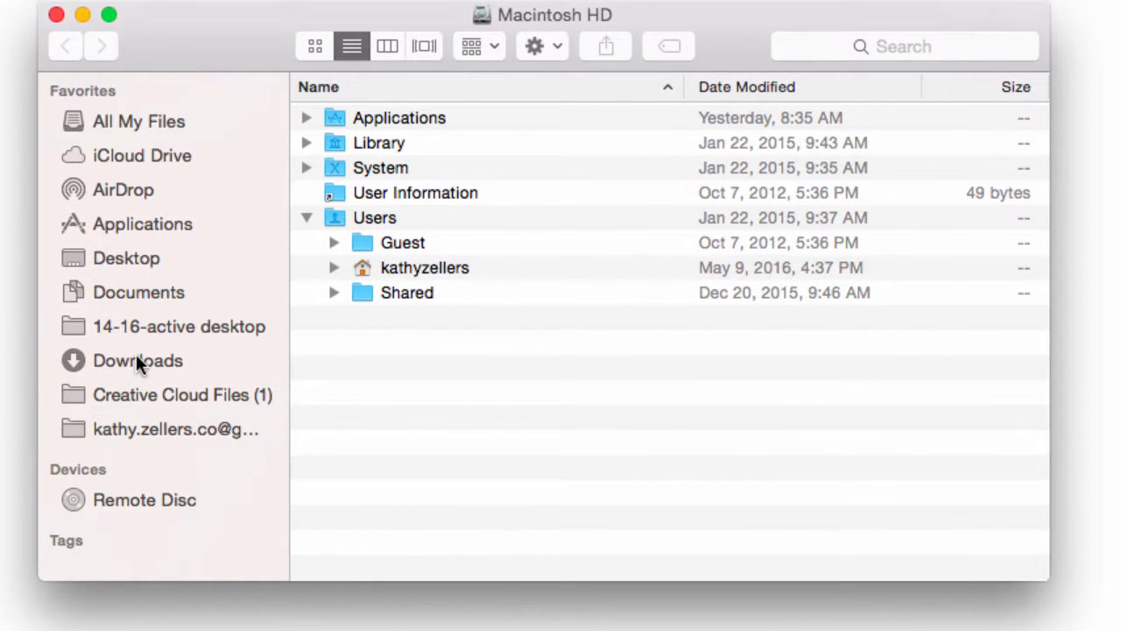
left_click(136, 356)
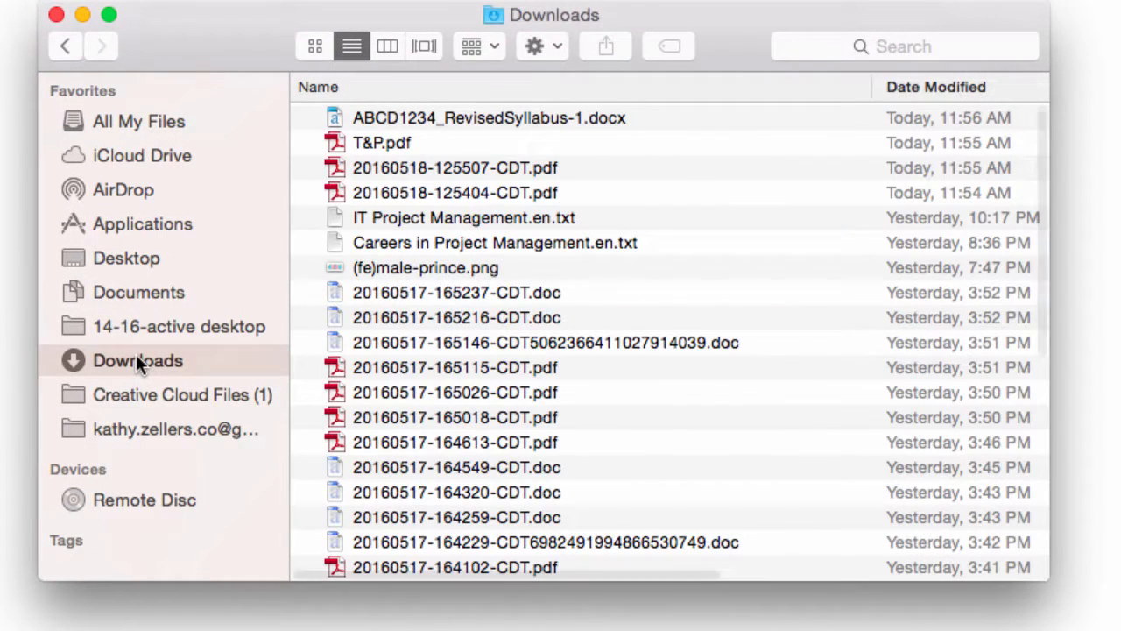
double_click(462, 112)
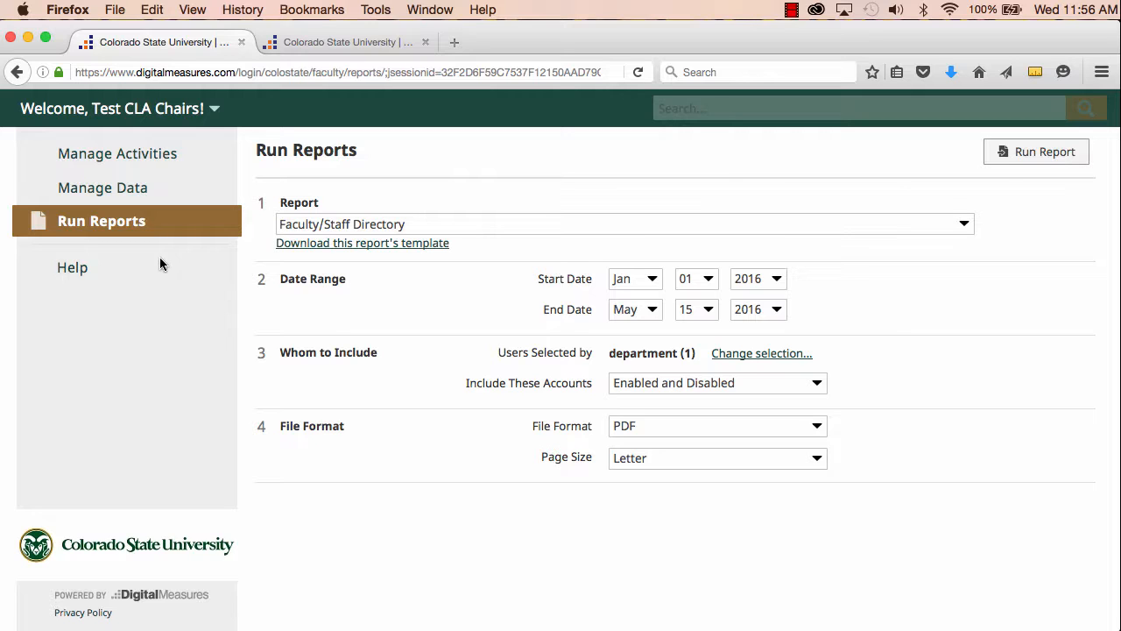
Choose the Scheduled Teaching by Faculty report and set its end date to May 15, 2016.
left_click(137, 226)
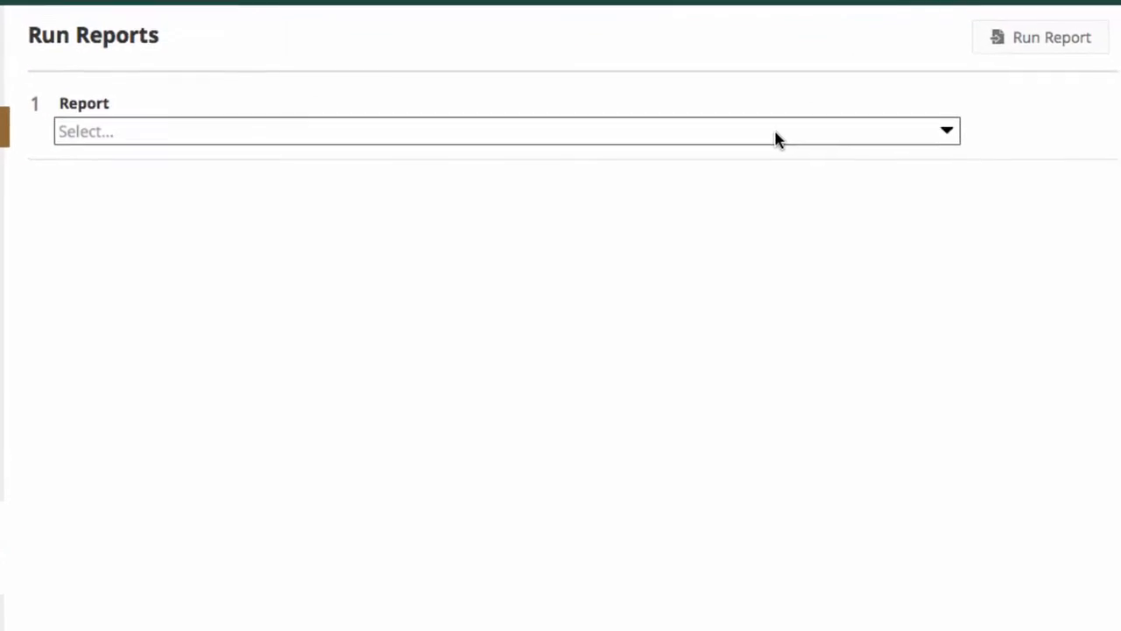
left_click(400, 132)
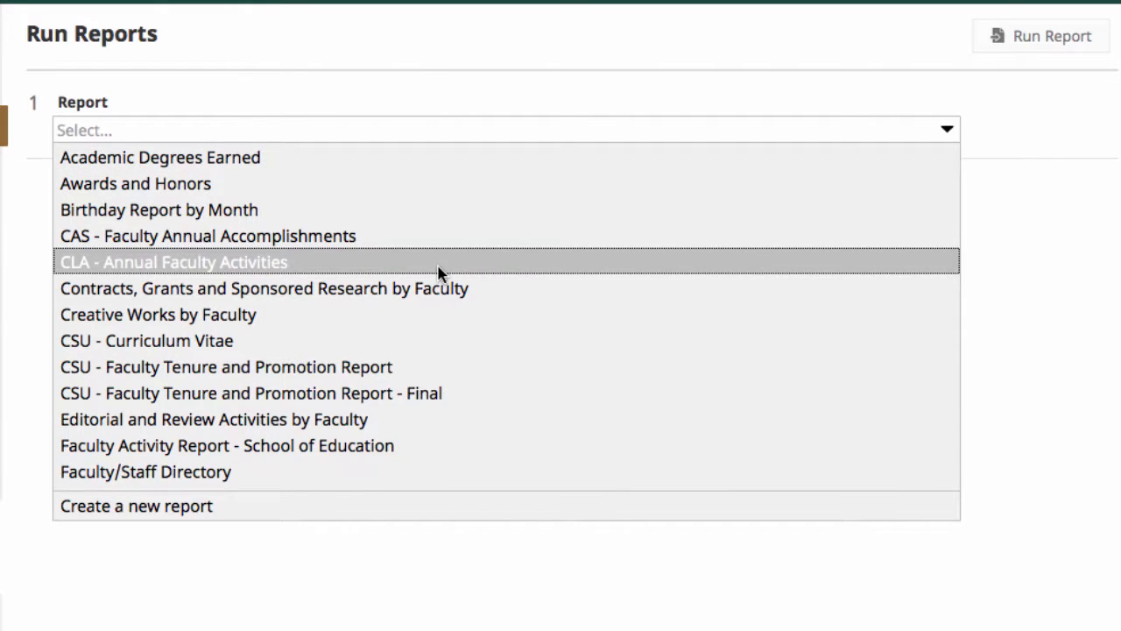
scroll(439, 272, "down", 3)
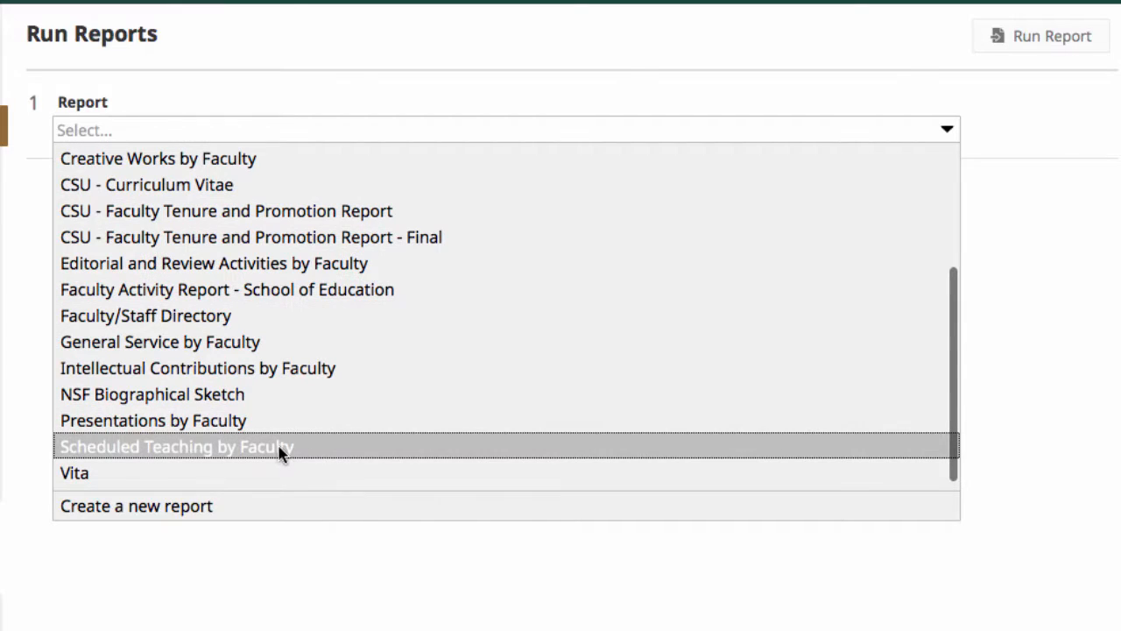
left_click(278, 452)
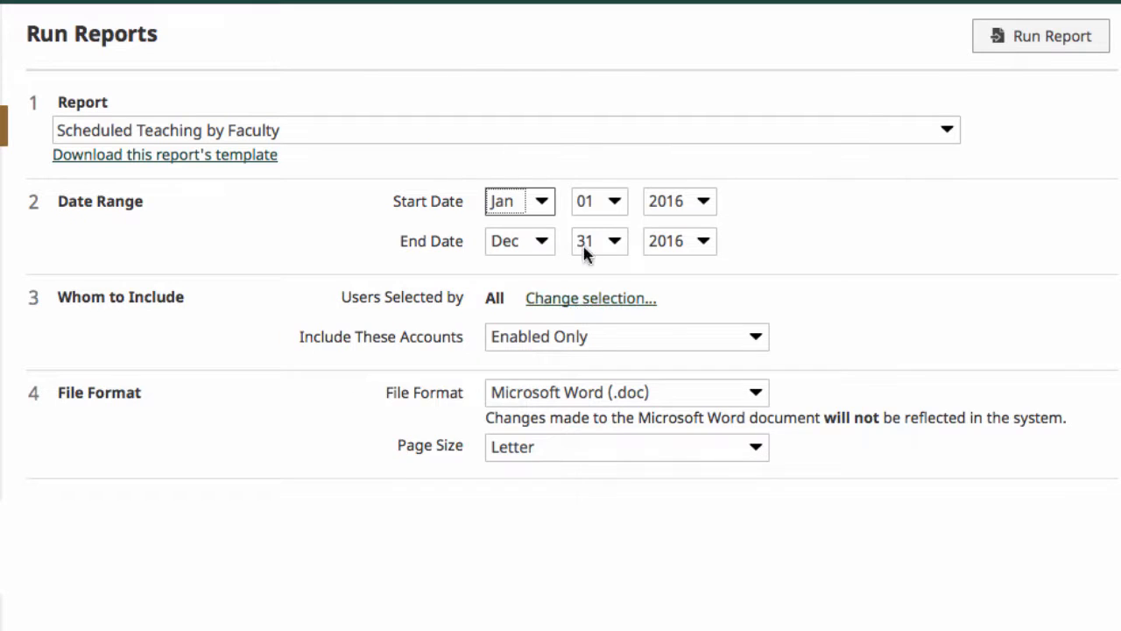
left_click(538, 245)
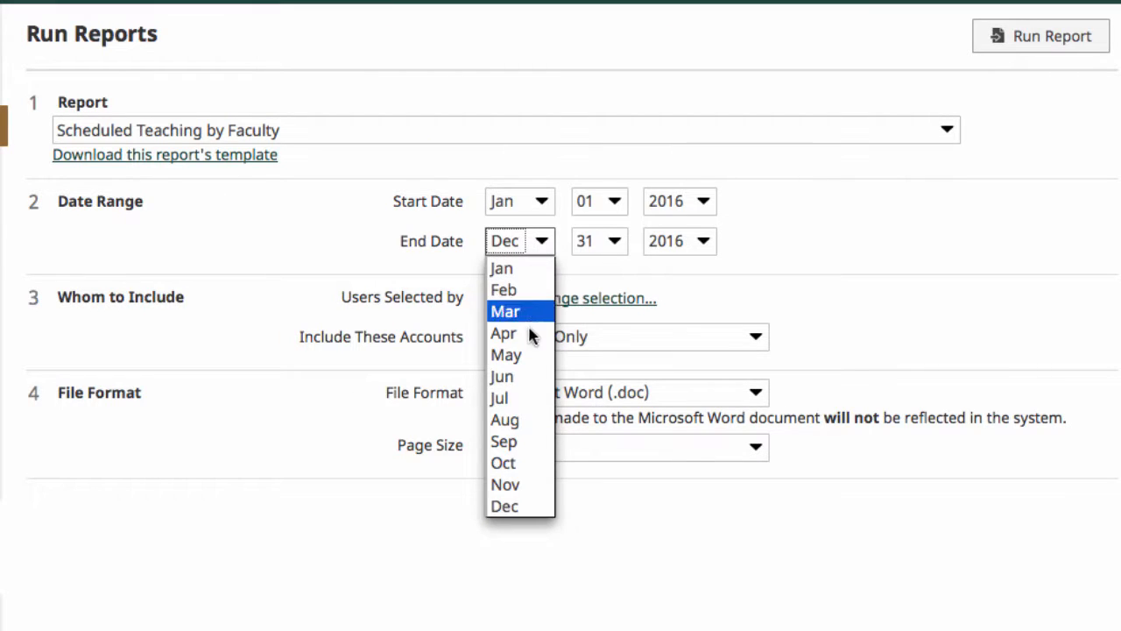
left_click(528, 359)
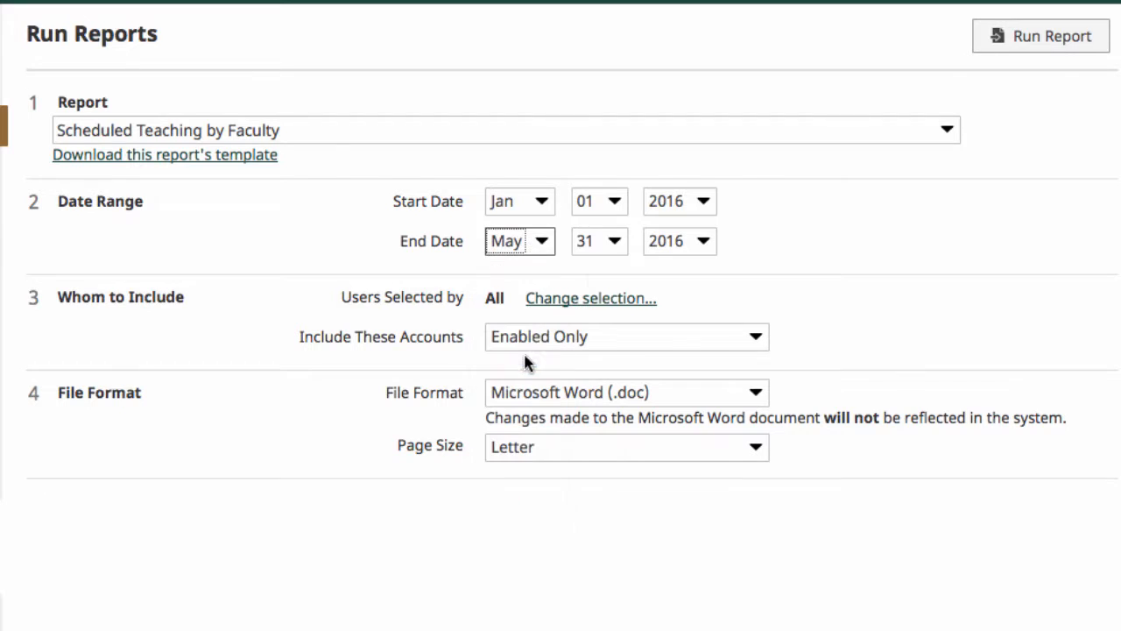
left_click(613, 243)
left_click(591, 334)
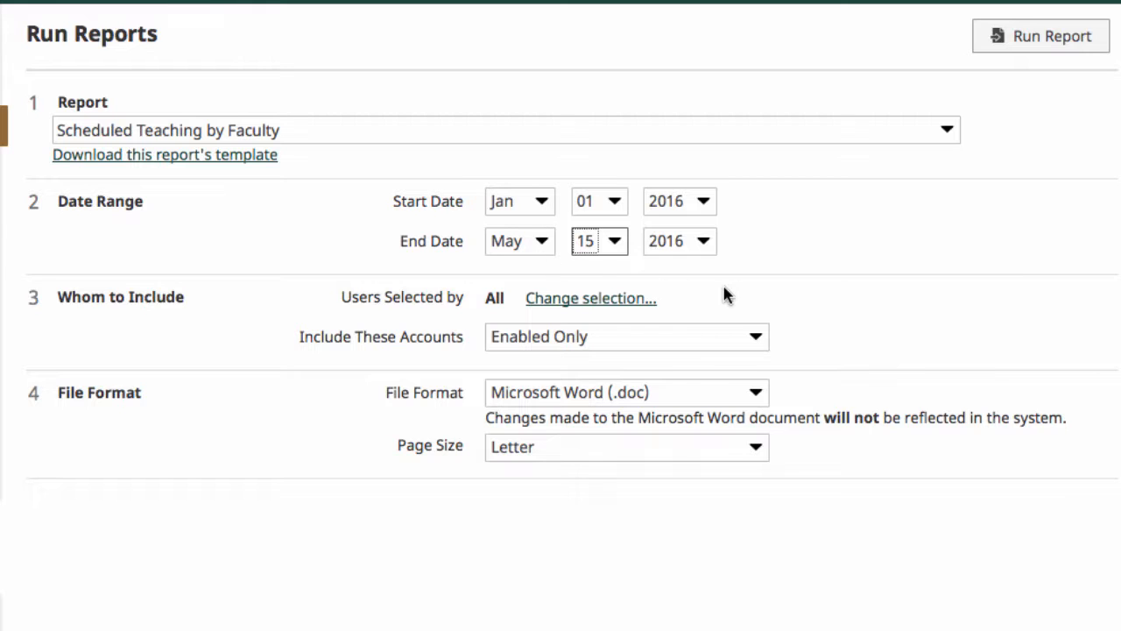
Change whom to include to the Anthropology department.
left_click(613, 302)
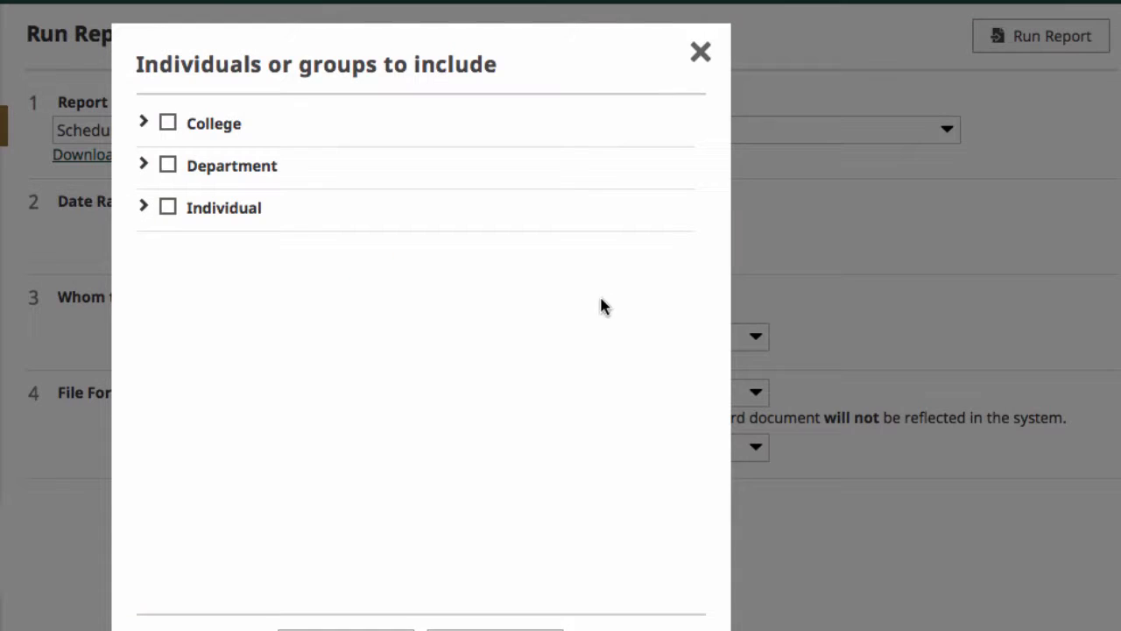
left_click(144, 165)
left_click(185, 190)
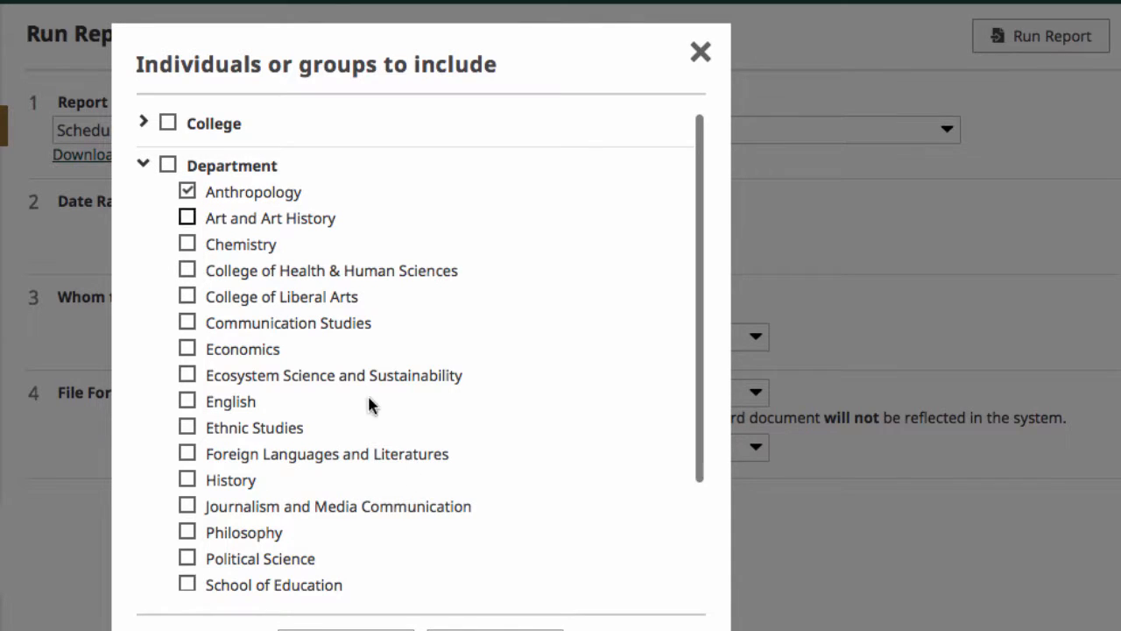
left_click(458, 619)
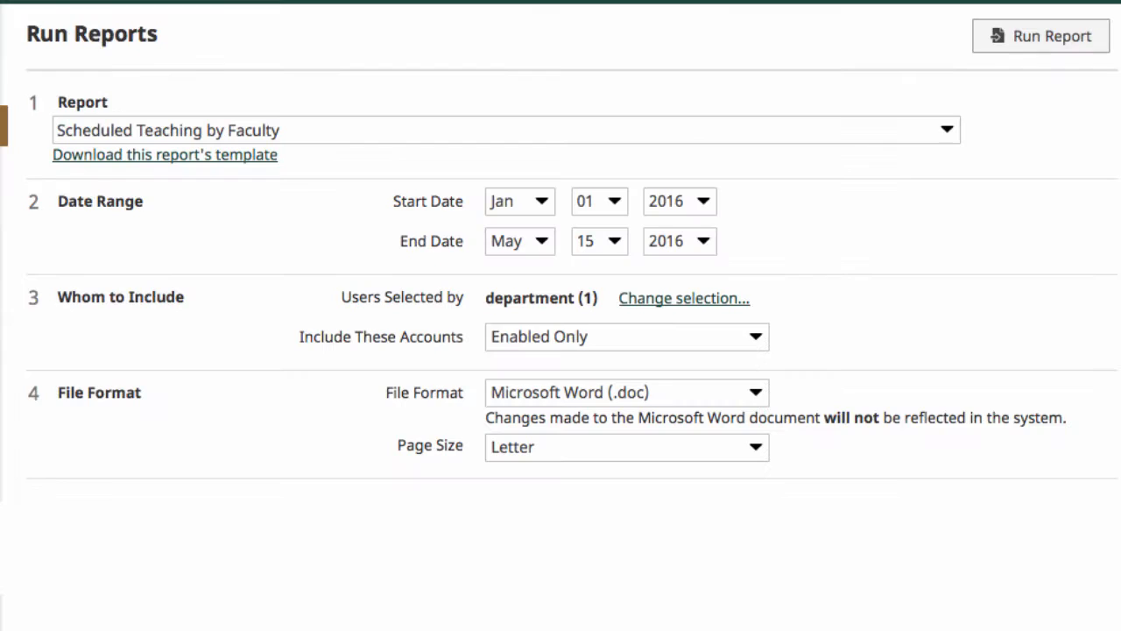
Include both enabled and disabled accounts and set the file format to PDF.
left_click(671, 339)
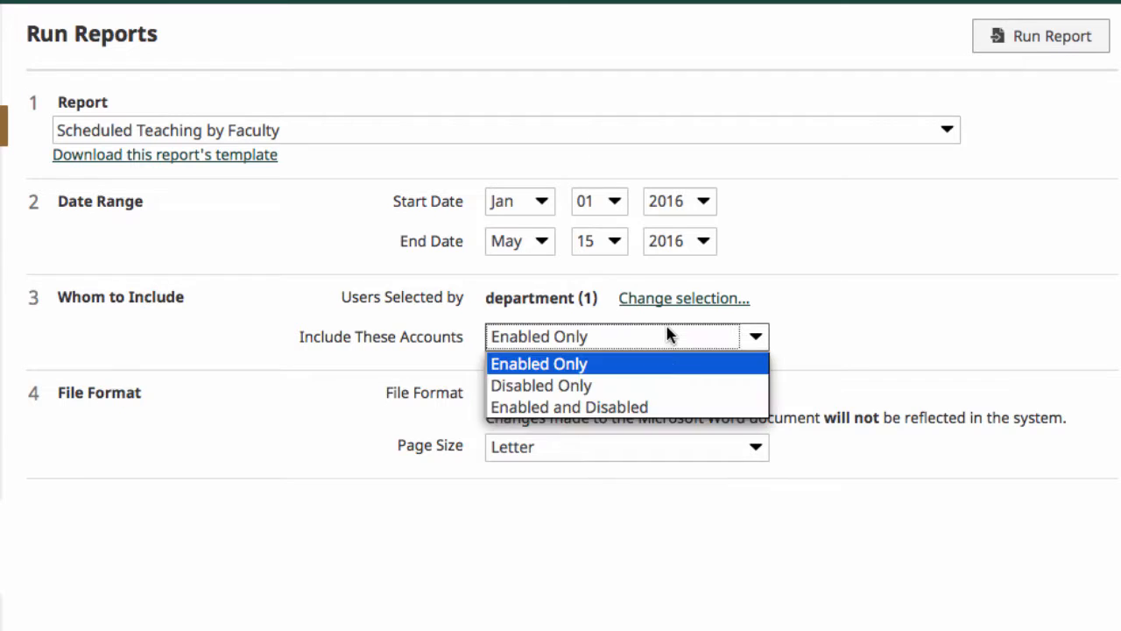
left_click(662, 404)
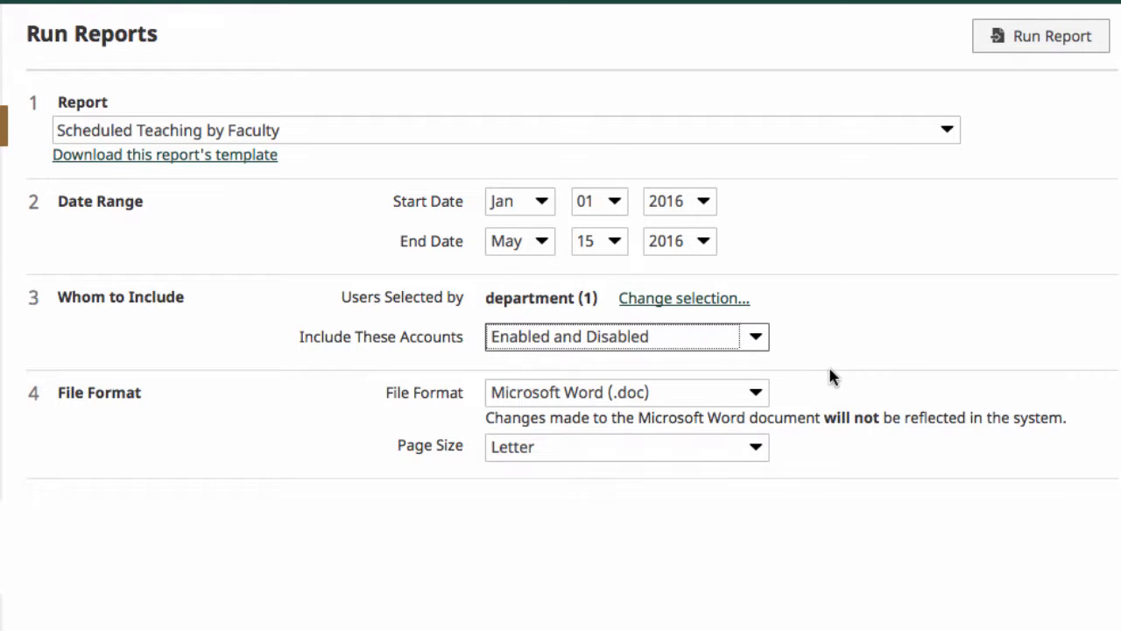
left_click(710, 392)
left_click(682, 439)
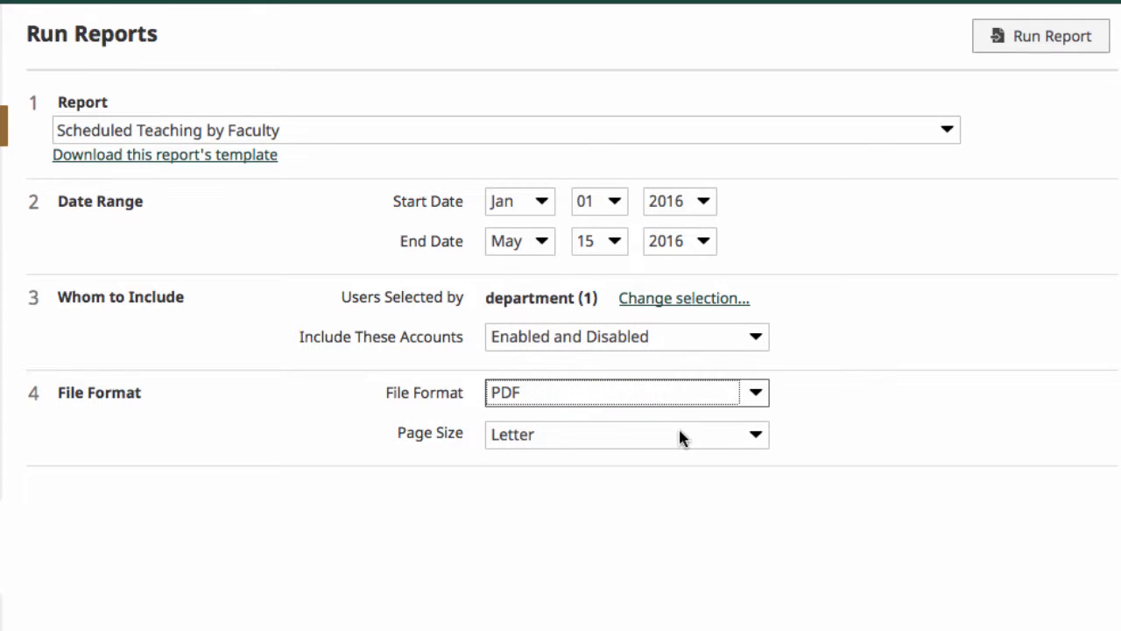
Run the scheduled teaching report and open the resulting PDF with Adobe Reader.
left_click(1024, 36)
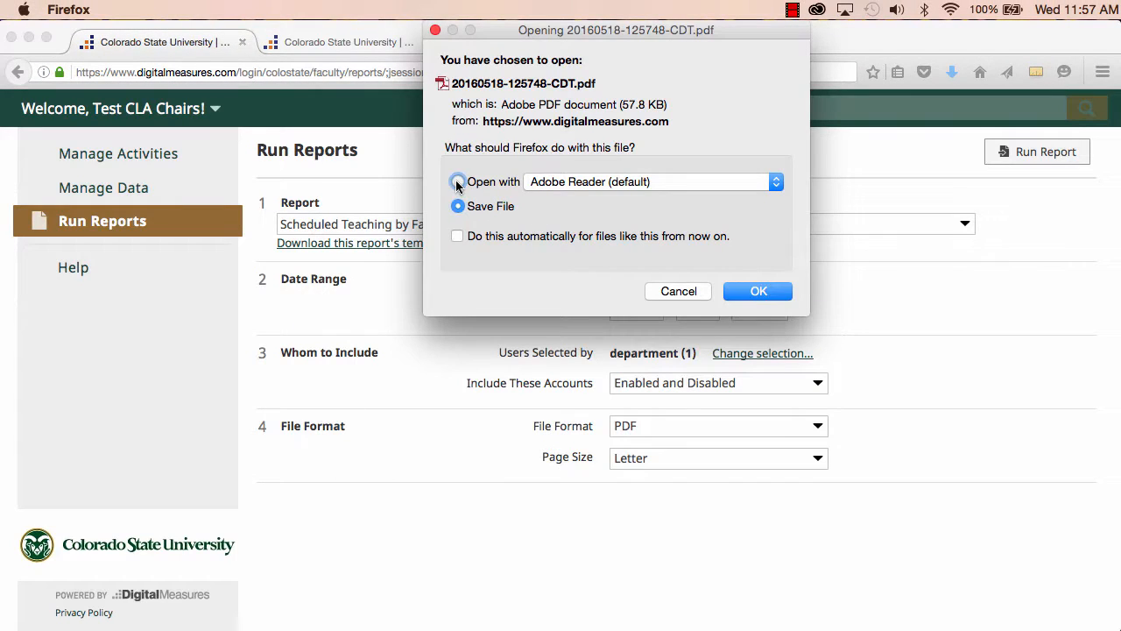
left_click(751, 287)
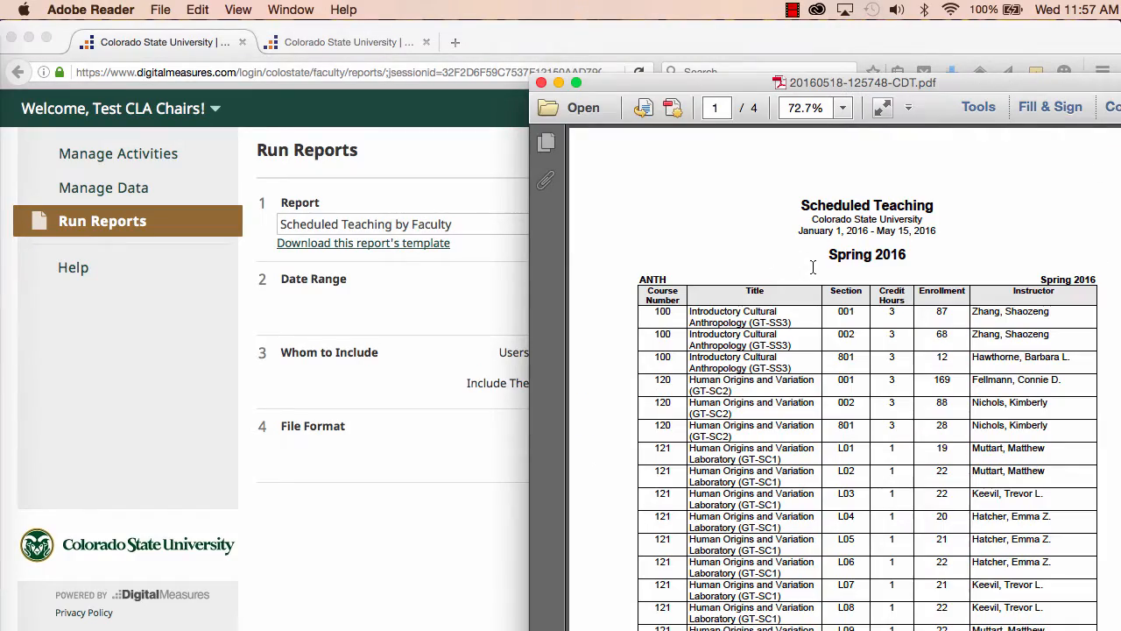
left_click_drag(974, 82, 785, 53)
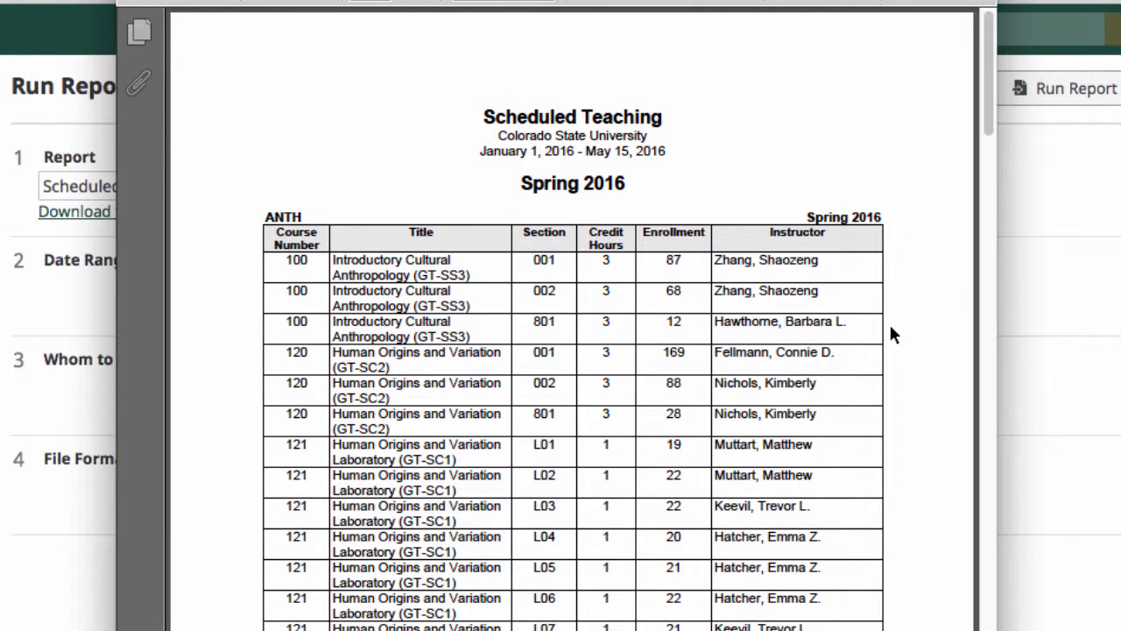
Scroll through the pages of the scheduled teaching report.
scroll(891, 333, "down", 6)
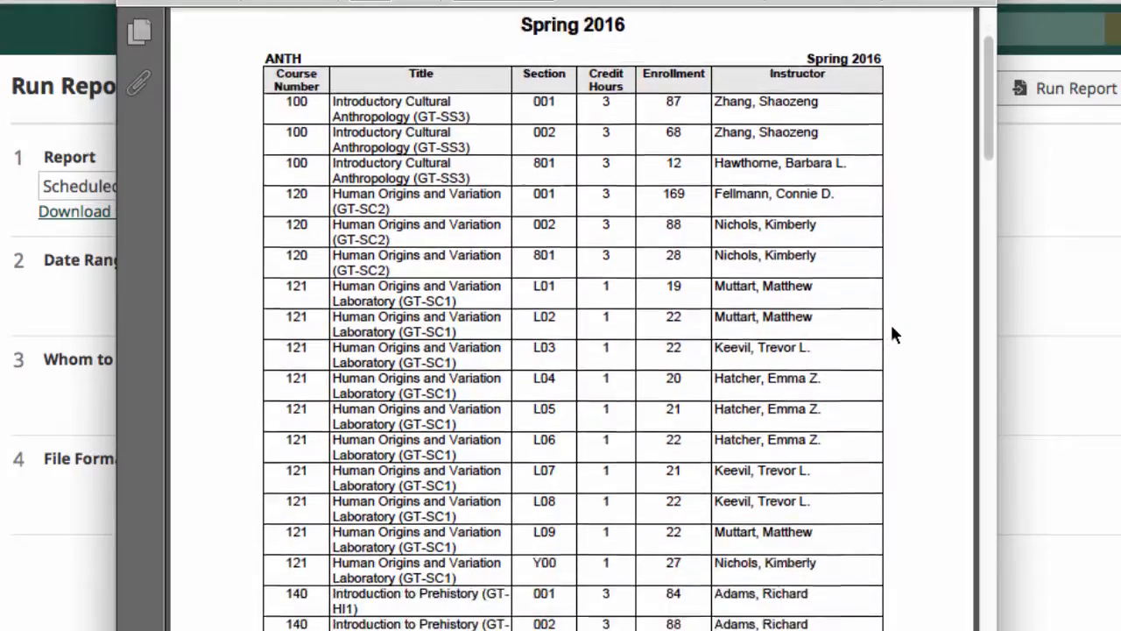
scroll(892, 333, "down", 14)
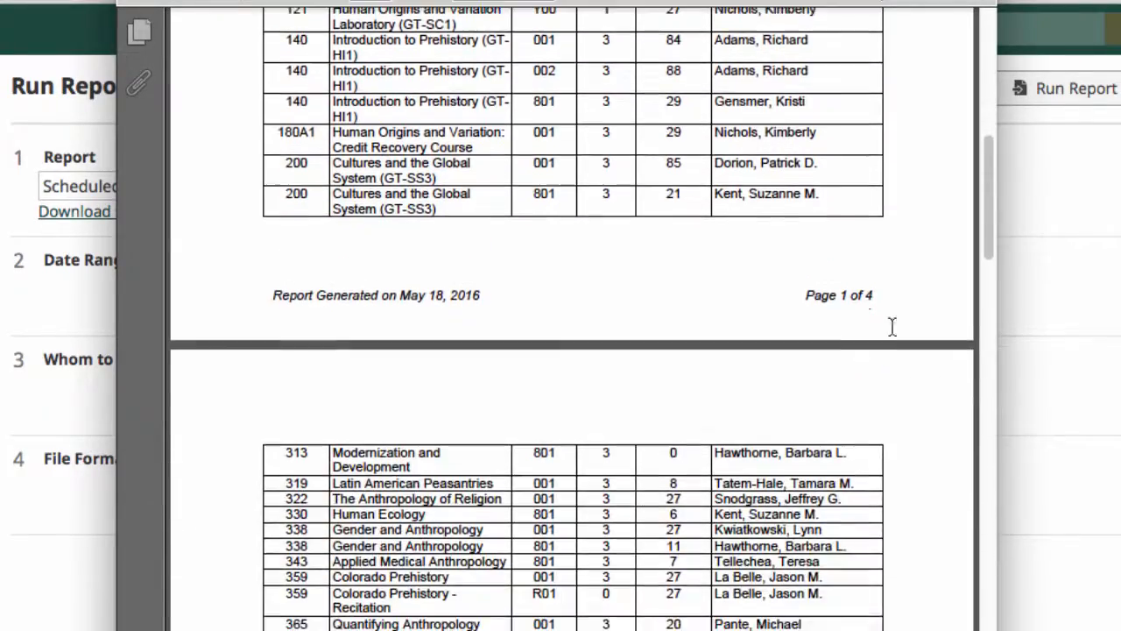
scroll(893, 333, "down", 14)
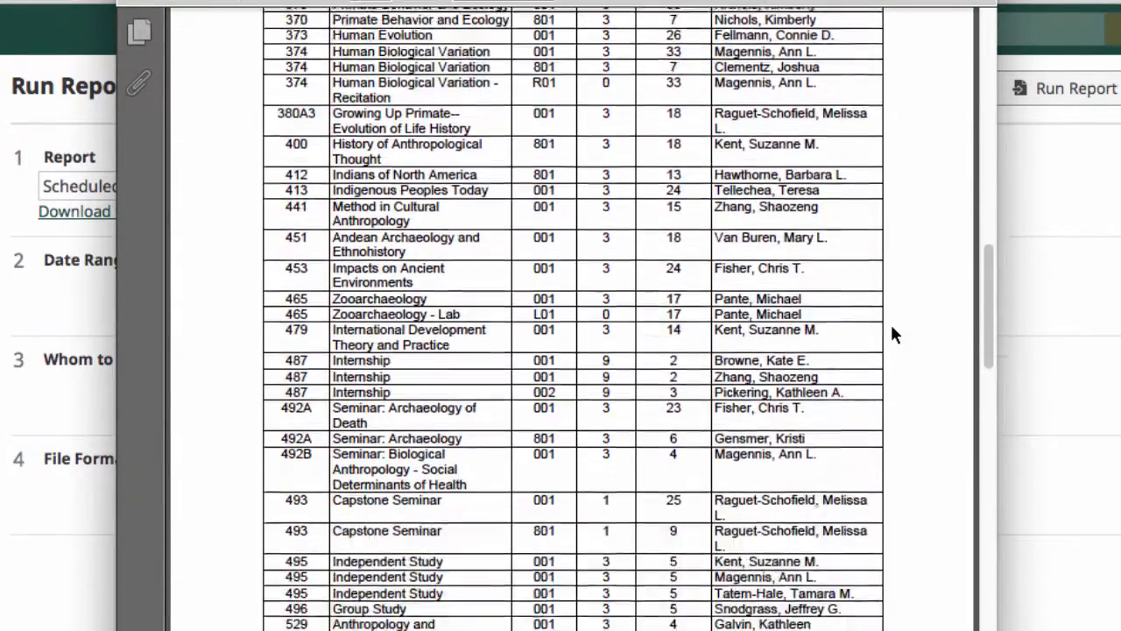
scroll(893, 334, "down", 14)
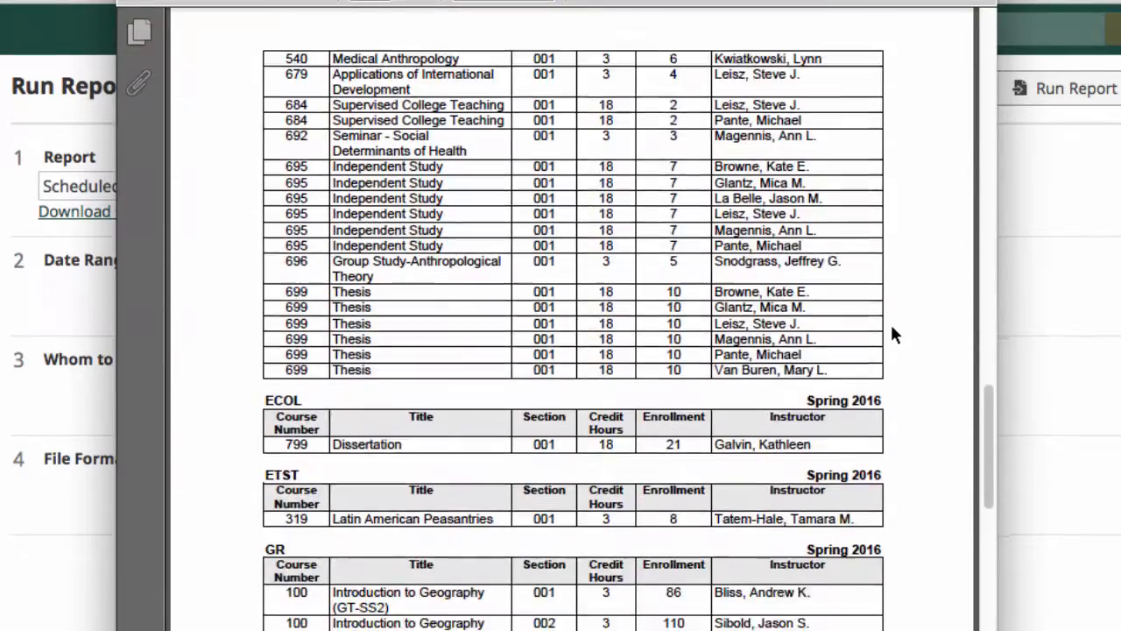
scroll(891, 328, "down", 7)
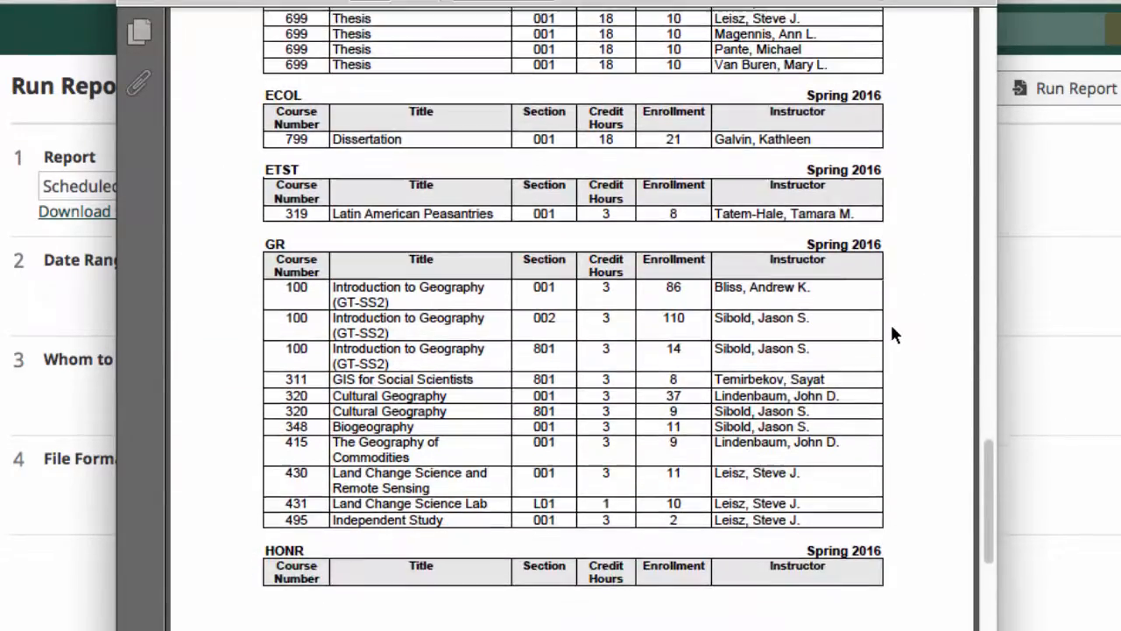
scroll(893, 332, "down", 3)
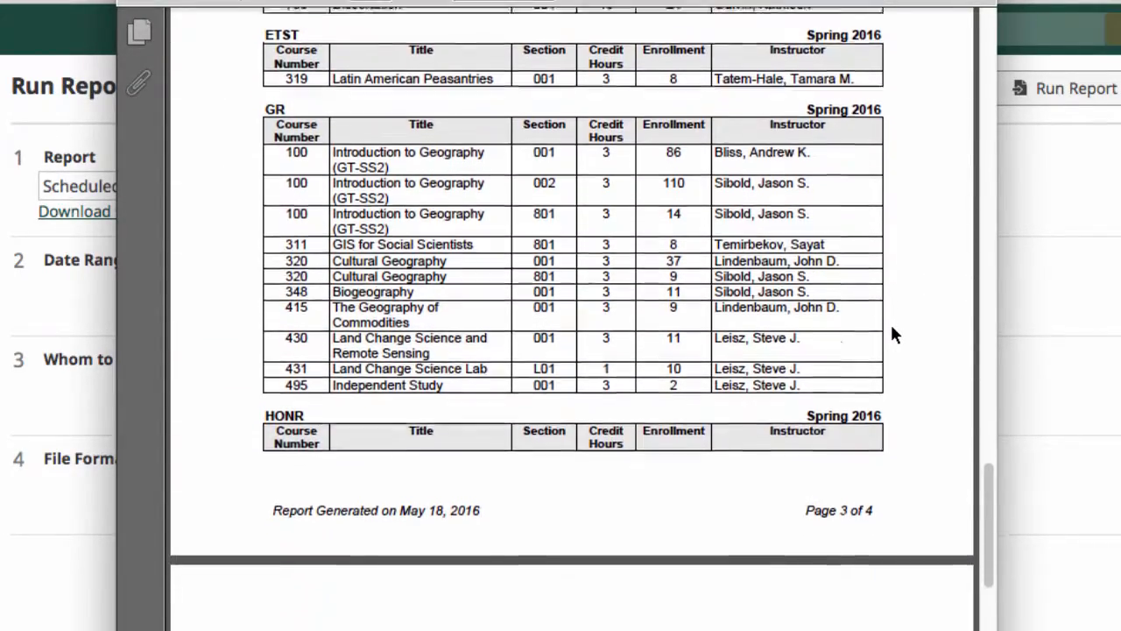
scroll(892, 331, "down", 4)
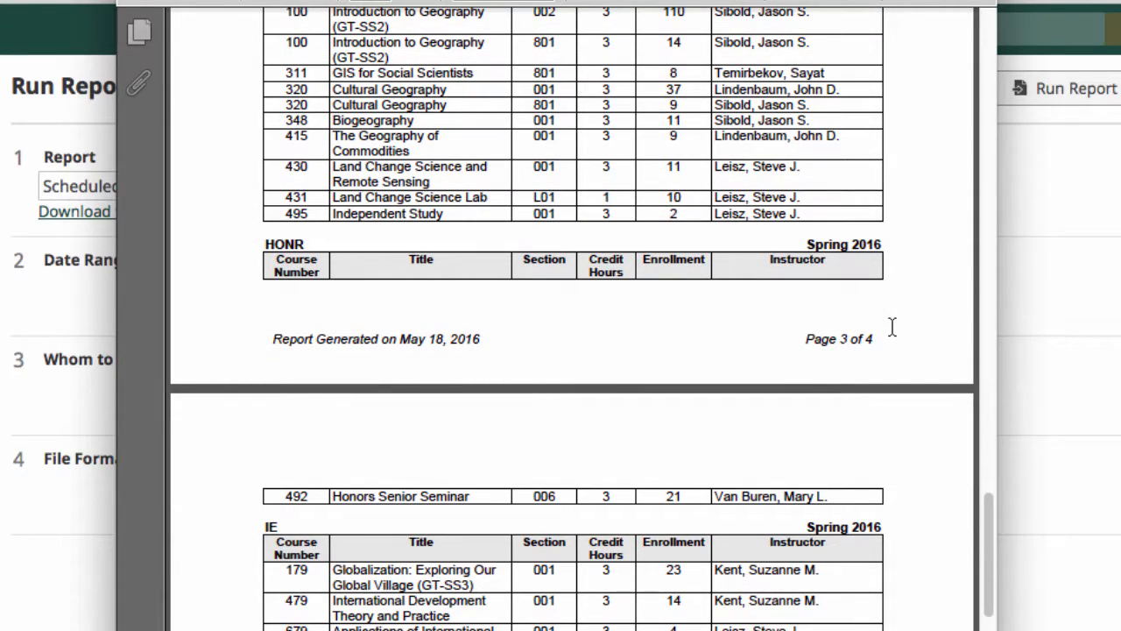
scroll(892, 328, "up", 20)
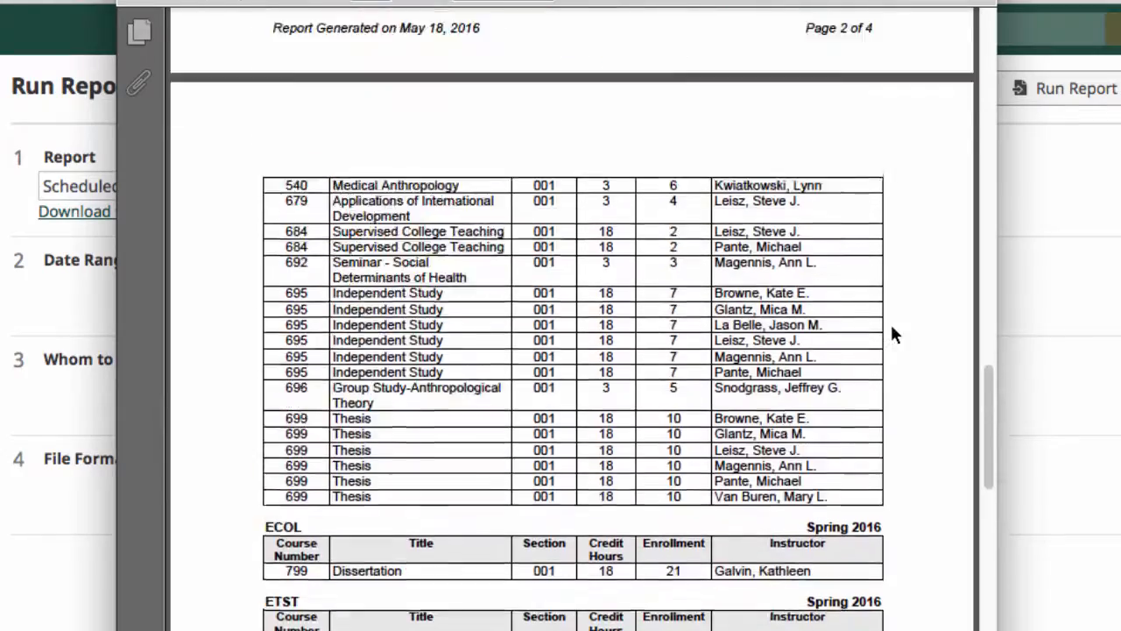
scroll(891, 331, "up", 20)
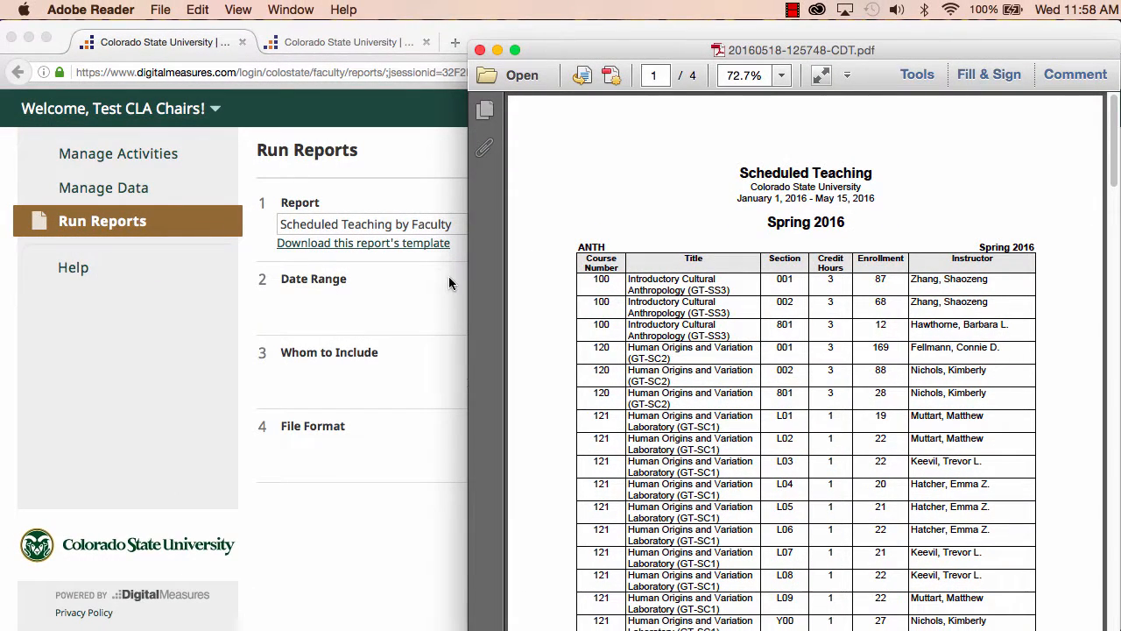
Start creating a new report and set its end date to May 15, 2016.
left_click(370, 508)
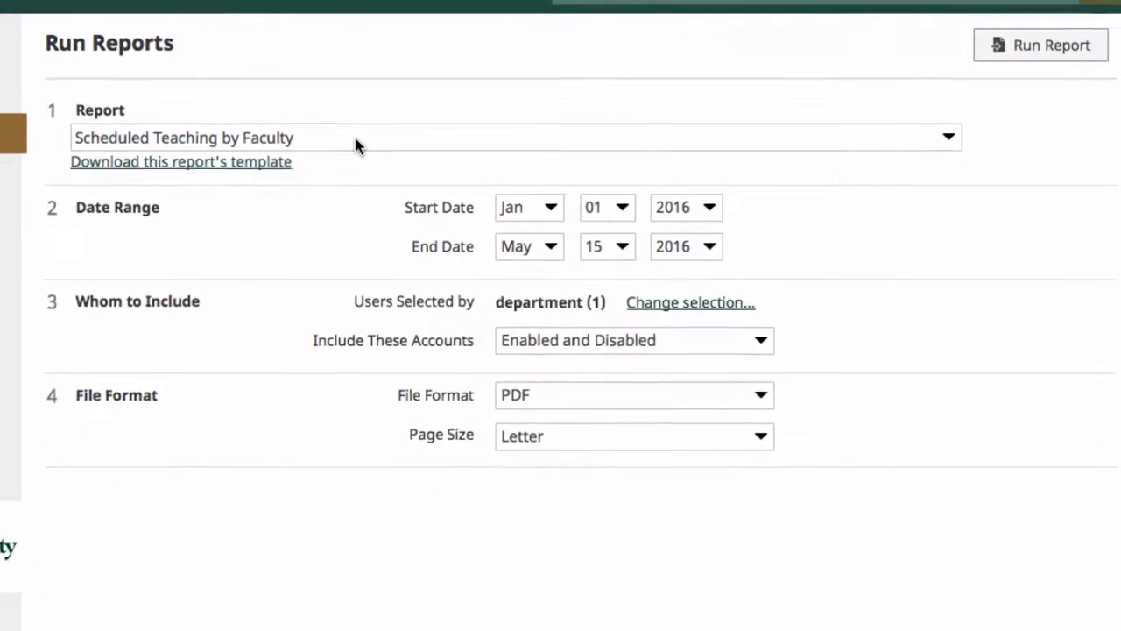
left_click(499, 225)
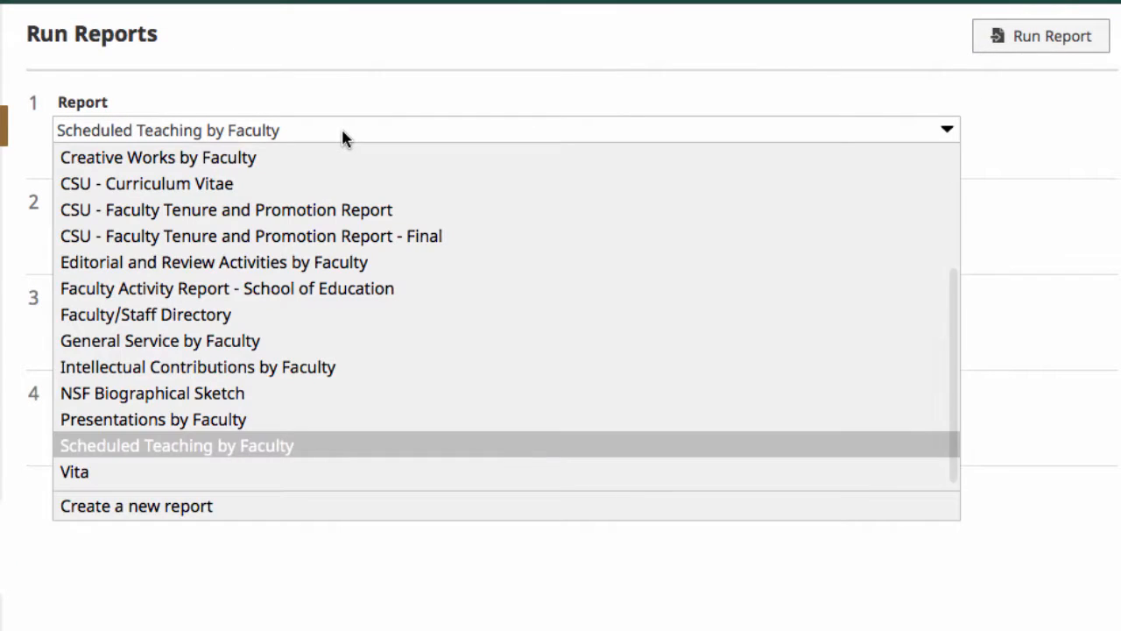
left_click(288, 506)
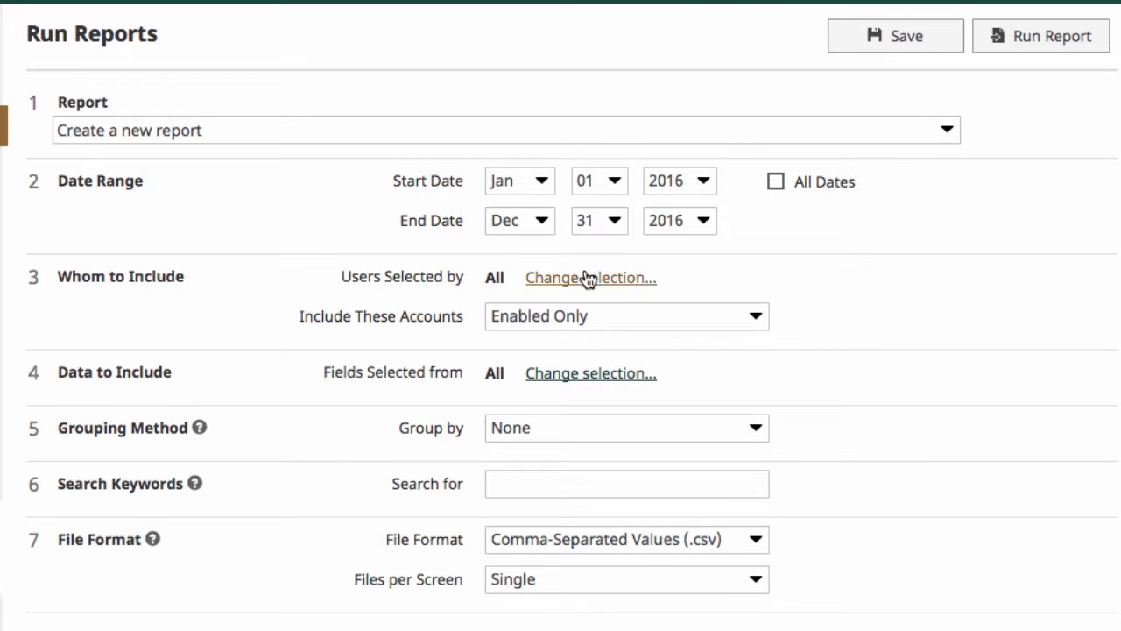
left_click(541, 221)
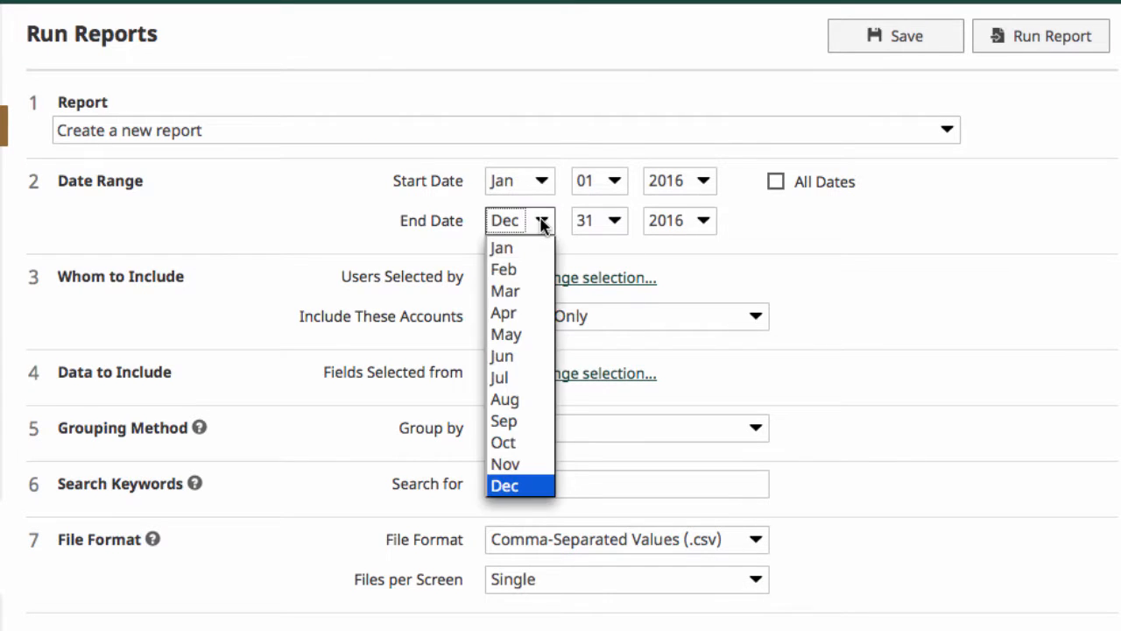
left_click(531, 333)
left_click(613, 230)
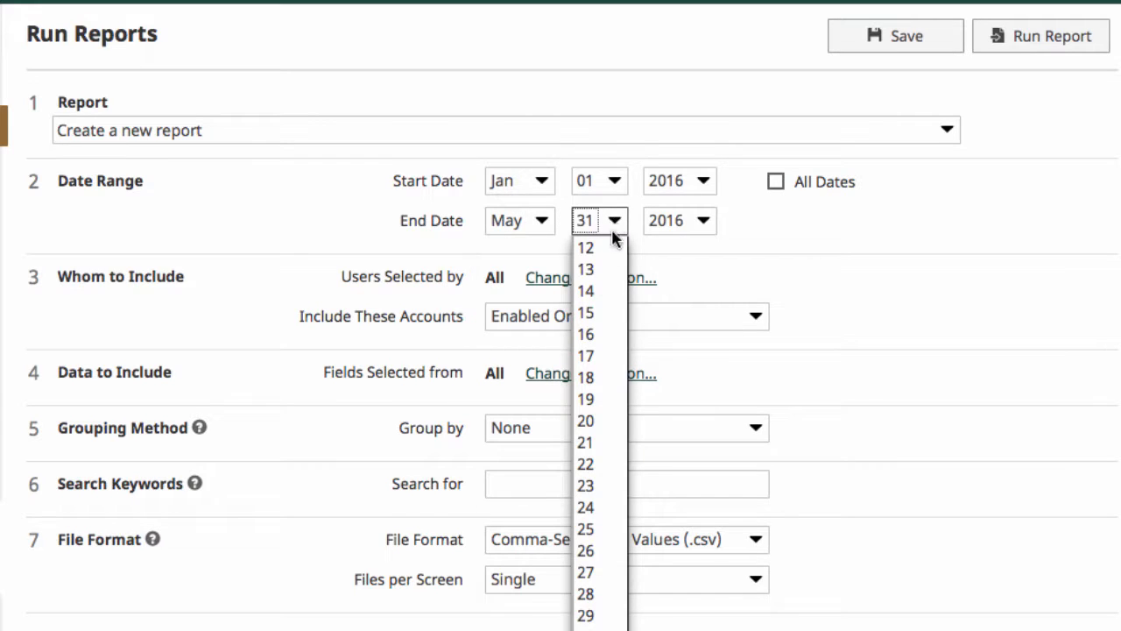
left_click(597, 315)
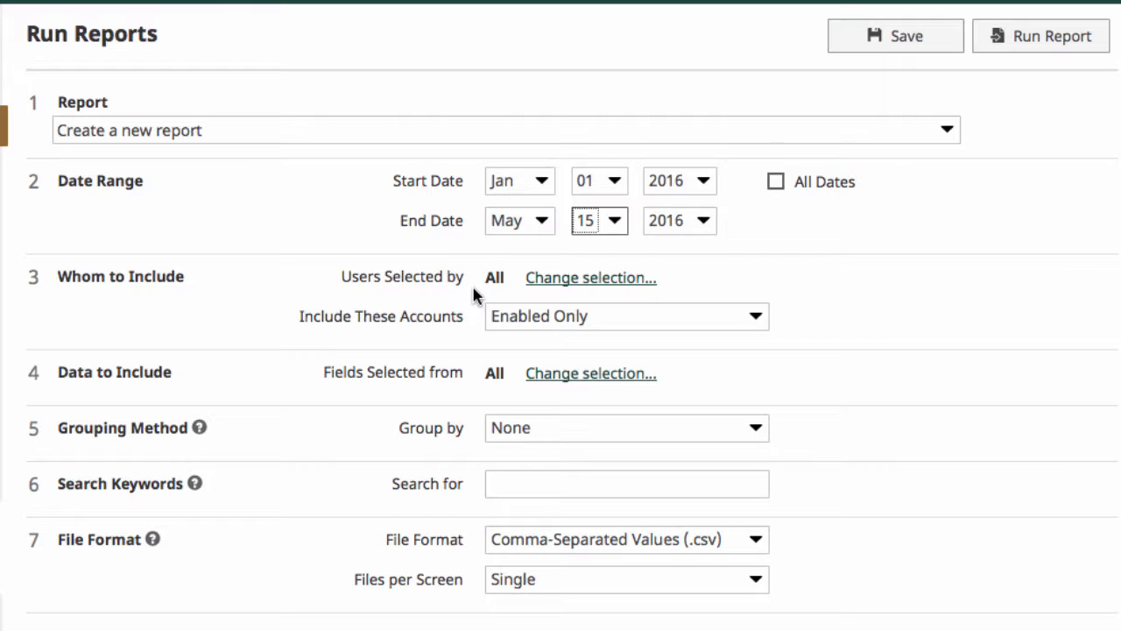
Include both enabled and disabled accounts and open the selection of data fields to include.
left_click(661, 323)
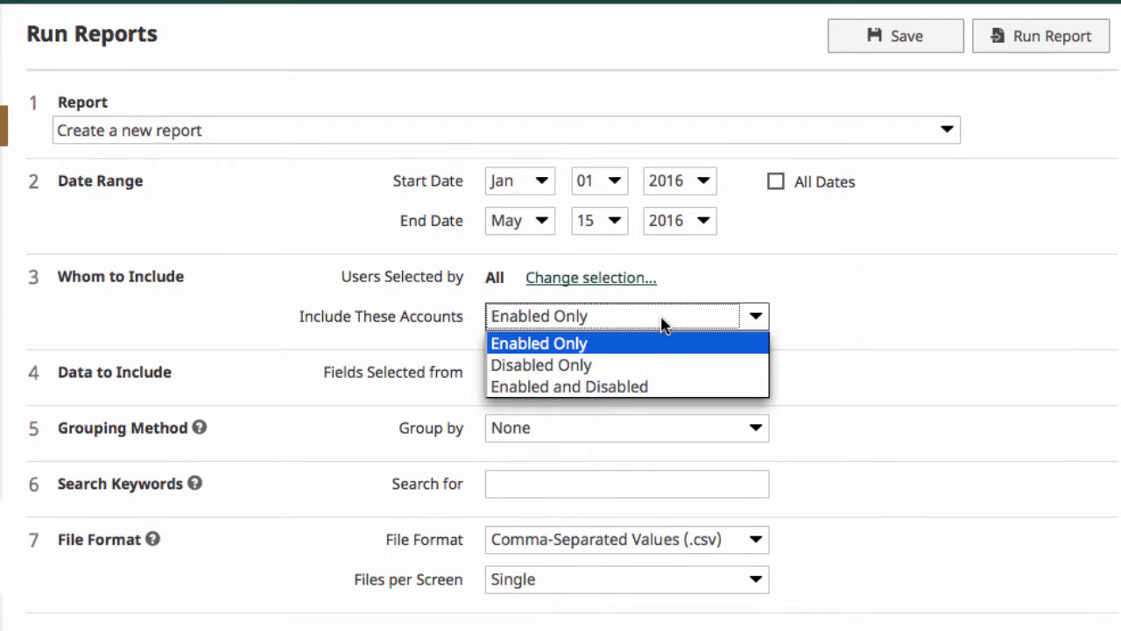
left_click(655, 387)
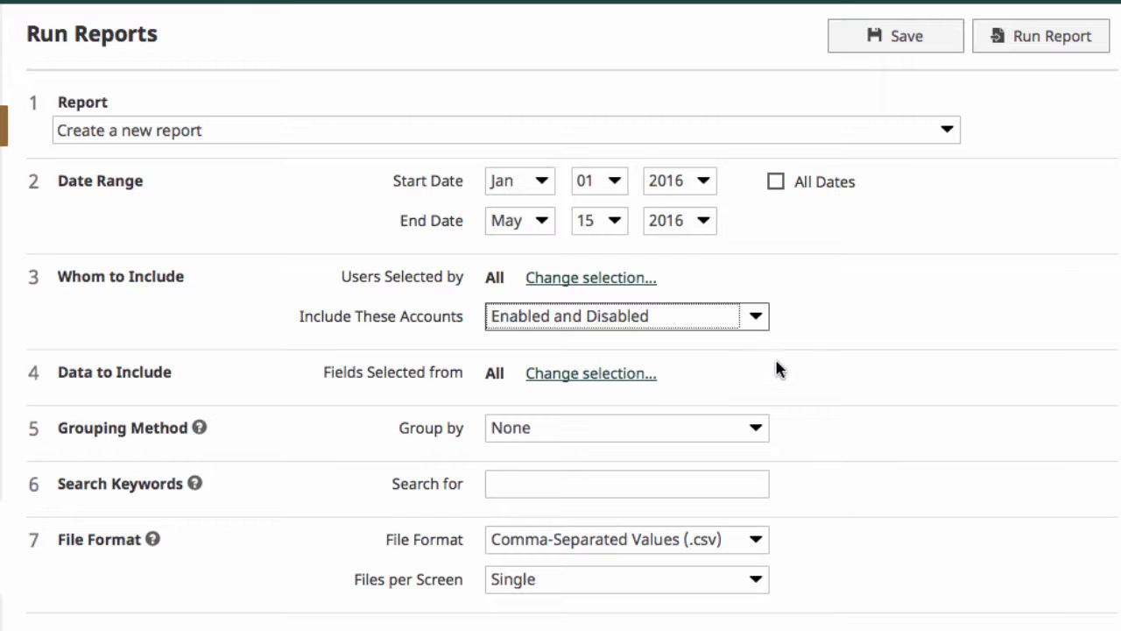
left_click(594, 375)
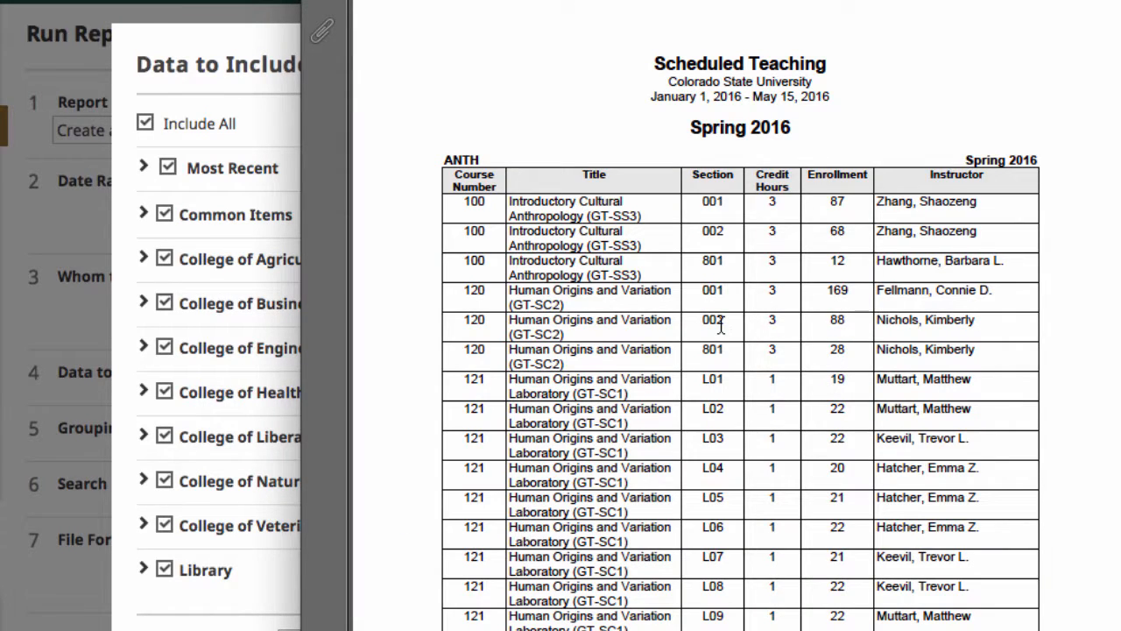
Scroll through the pages of the open scheduled teaching PDF.
scroll(720, 331, "down", 10)
scroll(721, 331, "down", 20)
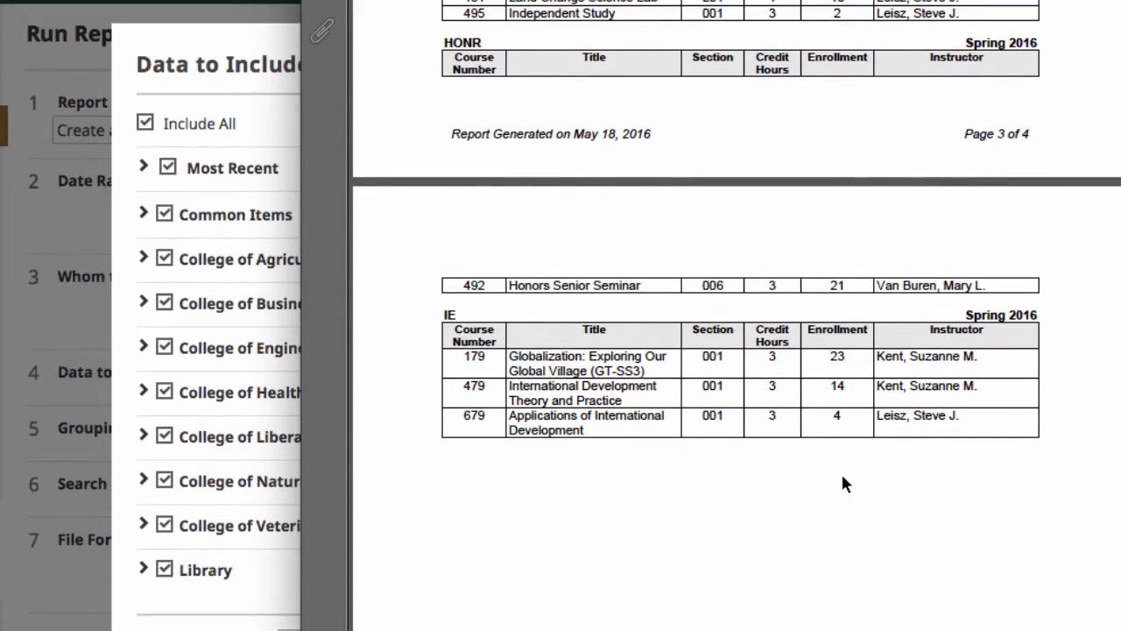
scroll(839, 484, "up", 20)
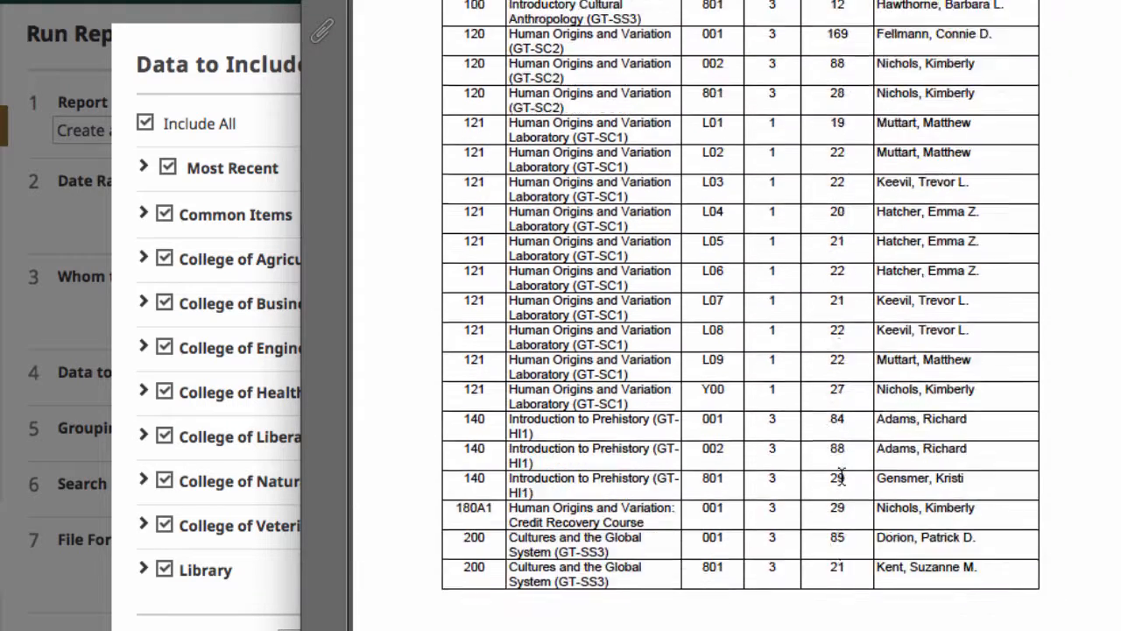
Limit the report data to only the Official Enrollment Number field under Common Items > Scheduled Teaching.
left_click(260, 107)
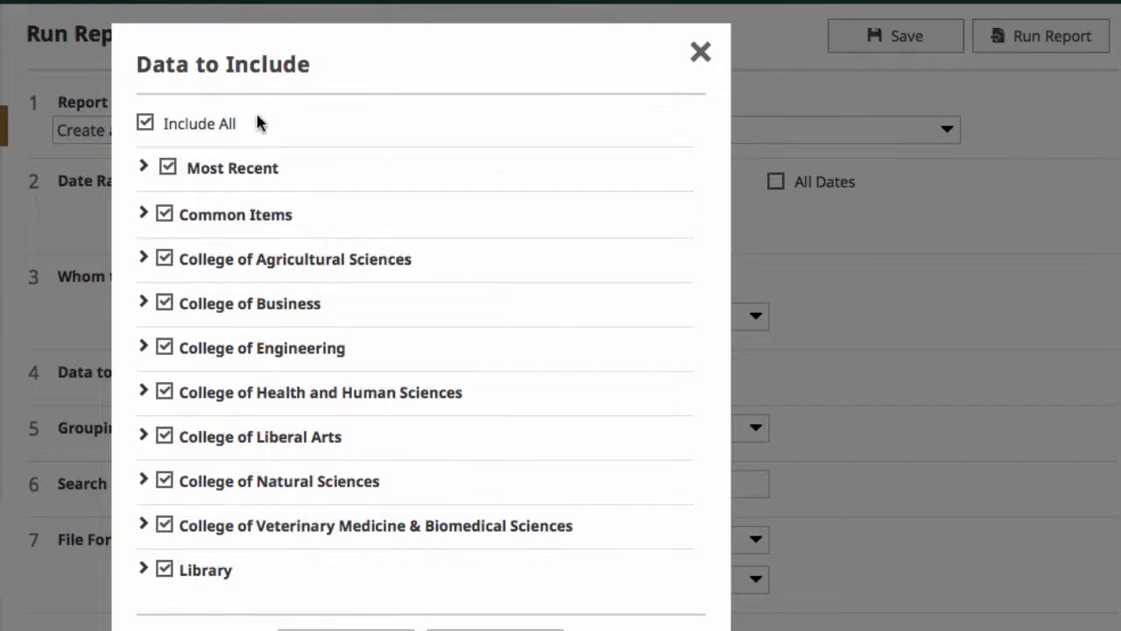
left_click(145, 124)
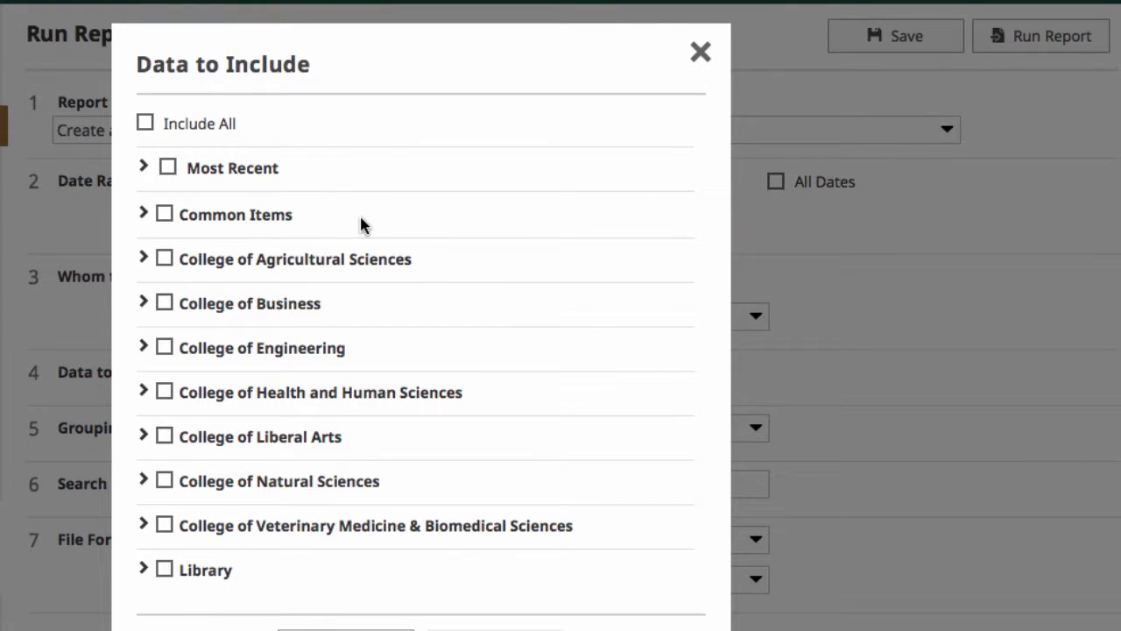
left_click(145, 214)
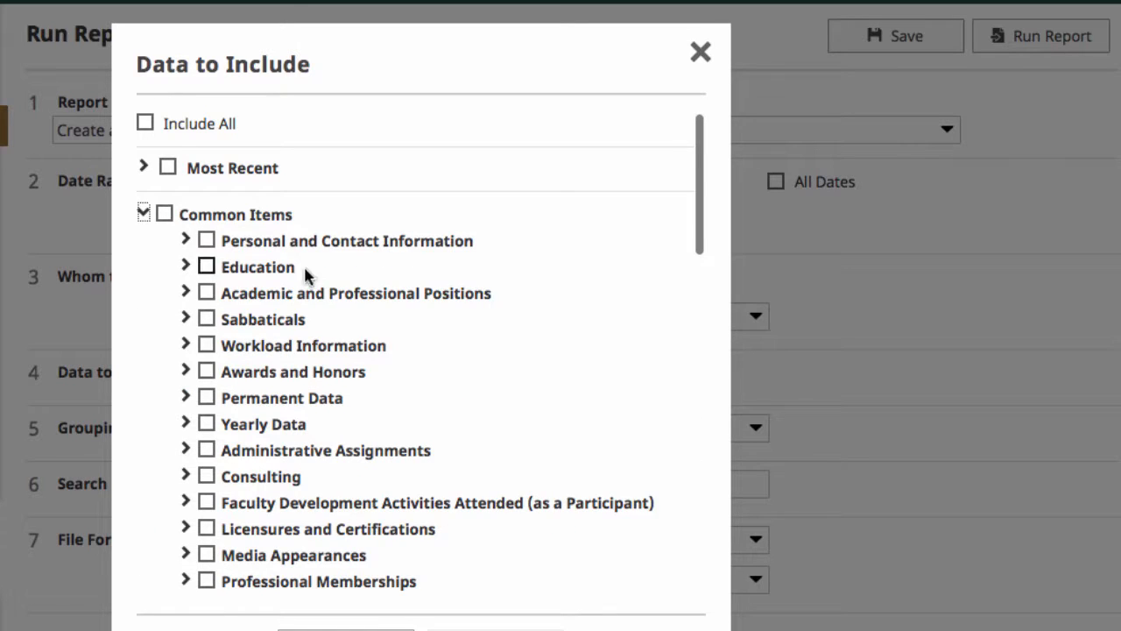
scroll(323, 283, "down", 5)
scroll(323, 283, "down", 1)
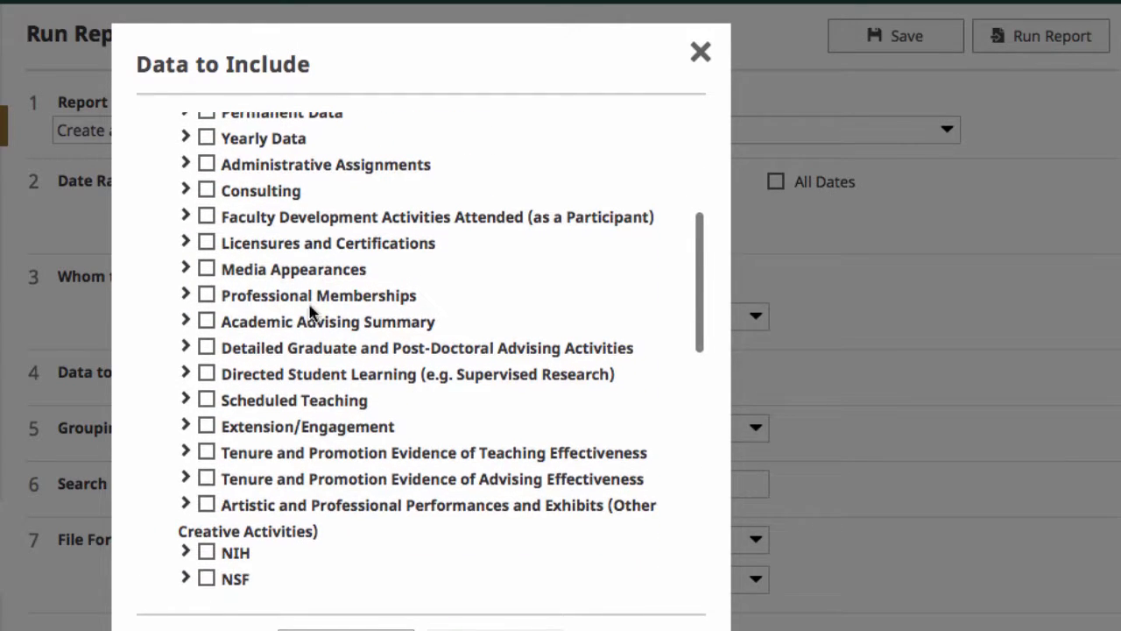
left_click(186, 402)
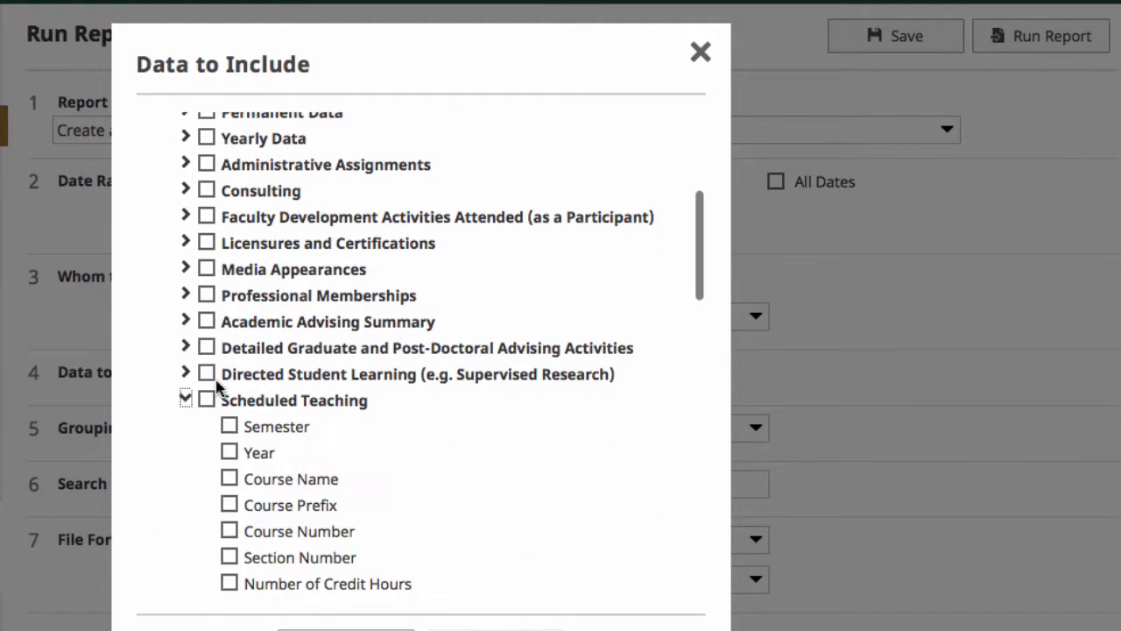
scroll(416, 308, "down", 5)
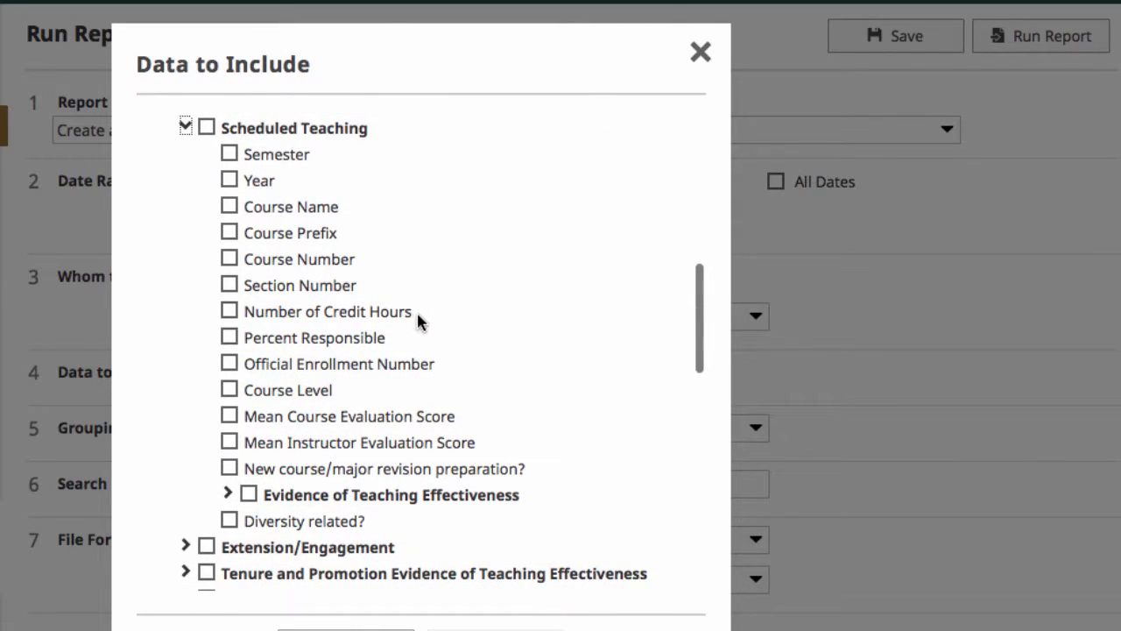
left_click(229, 363)
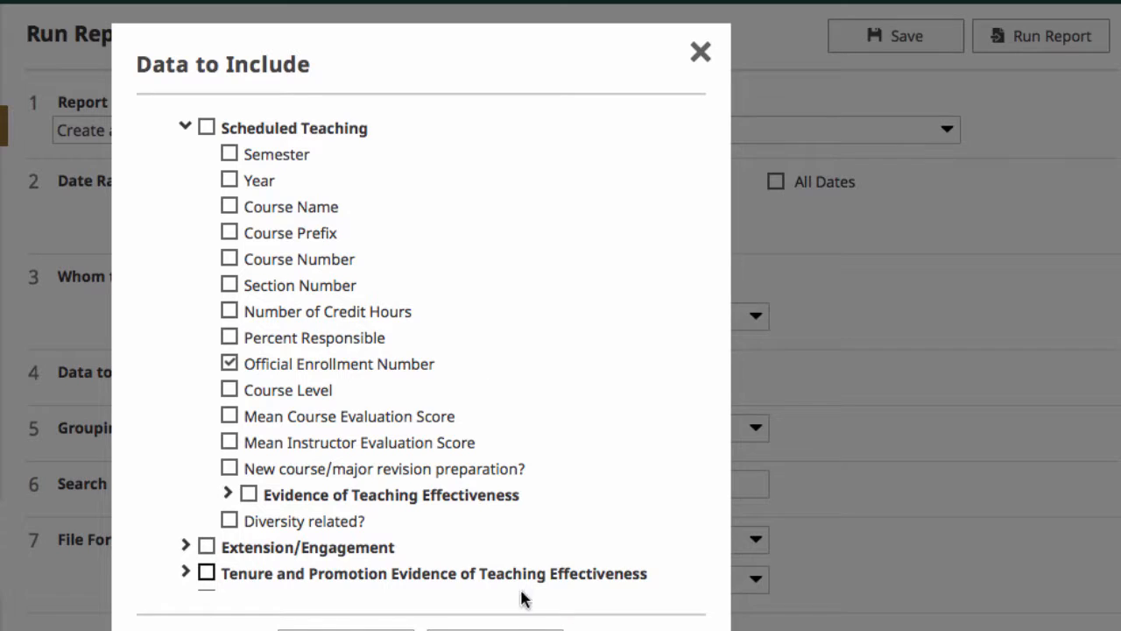
left_click(495, 630)
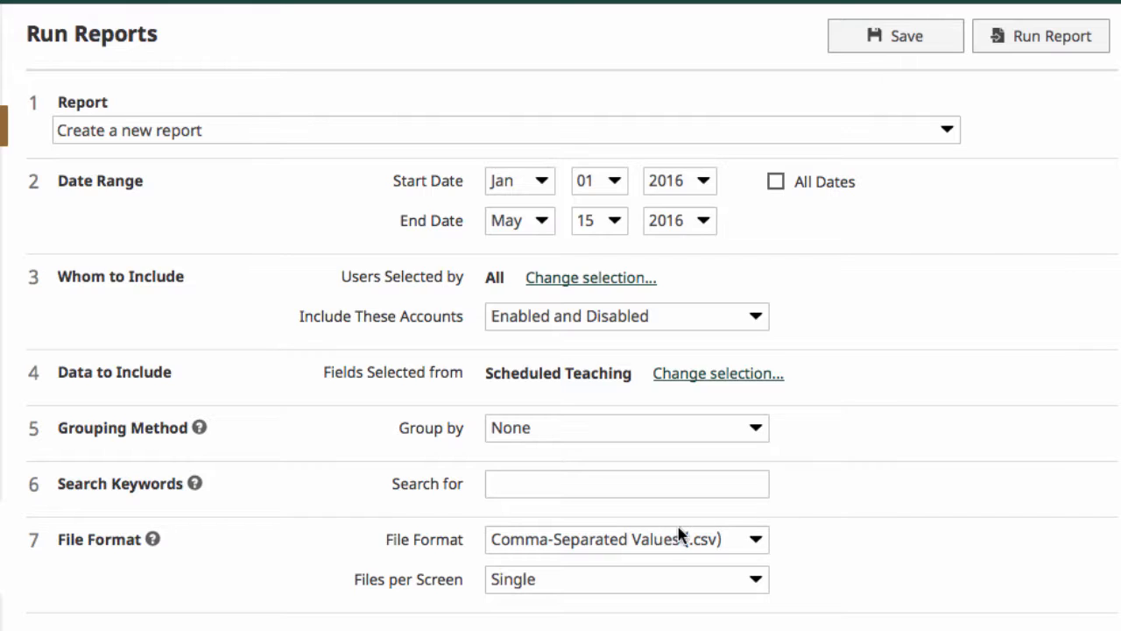
Run the report as Comma-Separated Values (.csv) and open the downloaded file with Microsoft Excel.
left_click(657, 543)
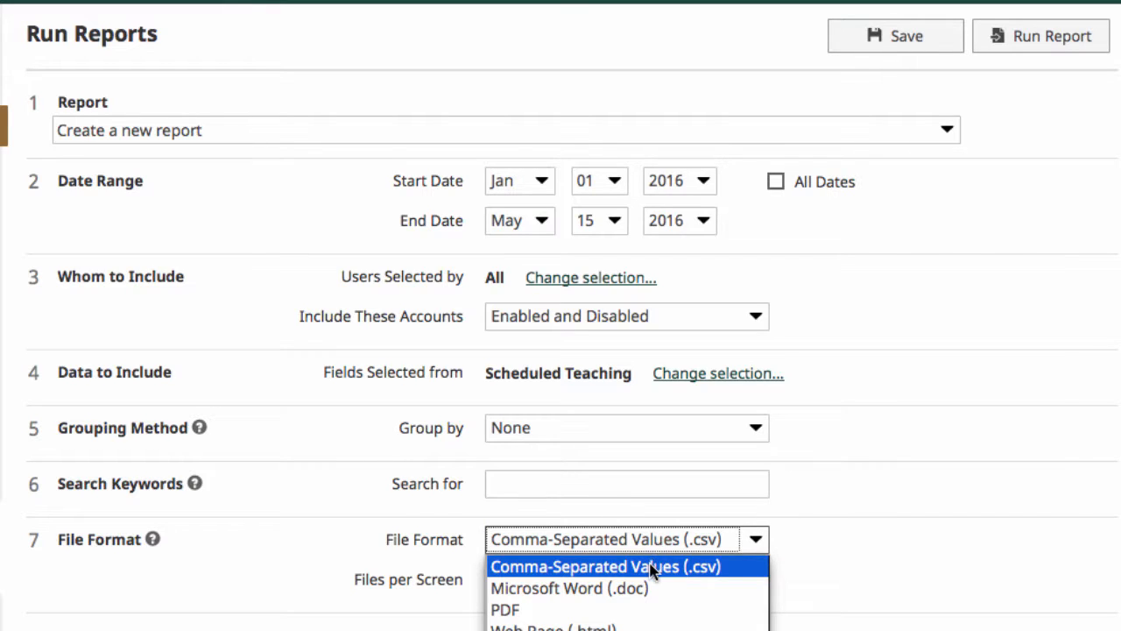
left_click(650, 567)
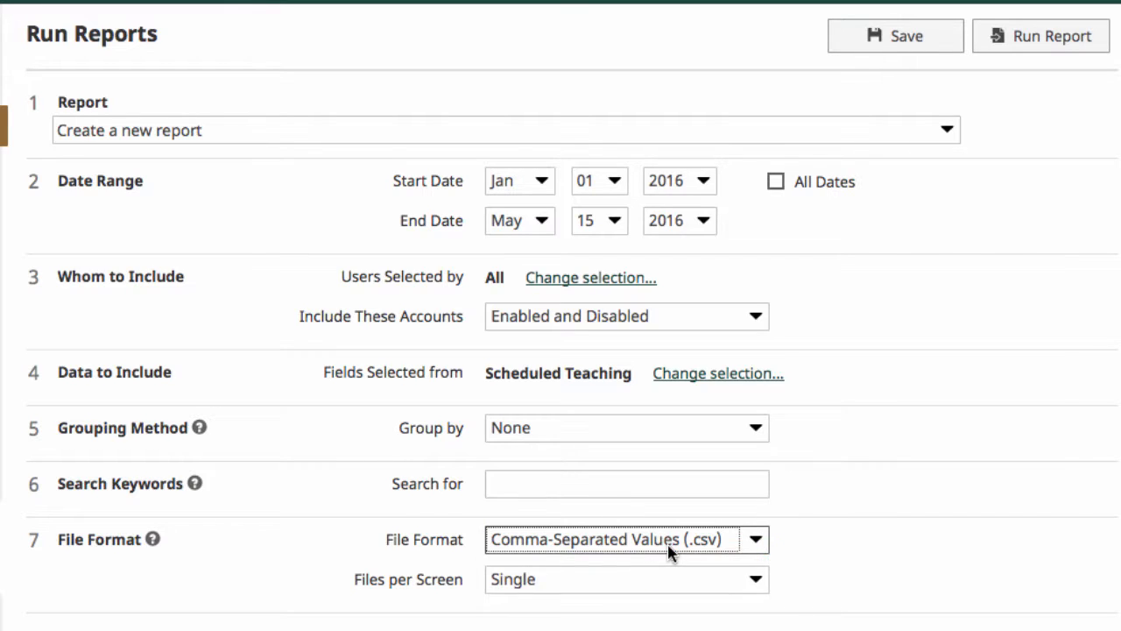
left_click(1055, 40)
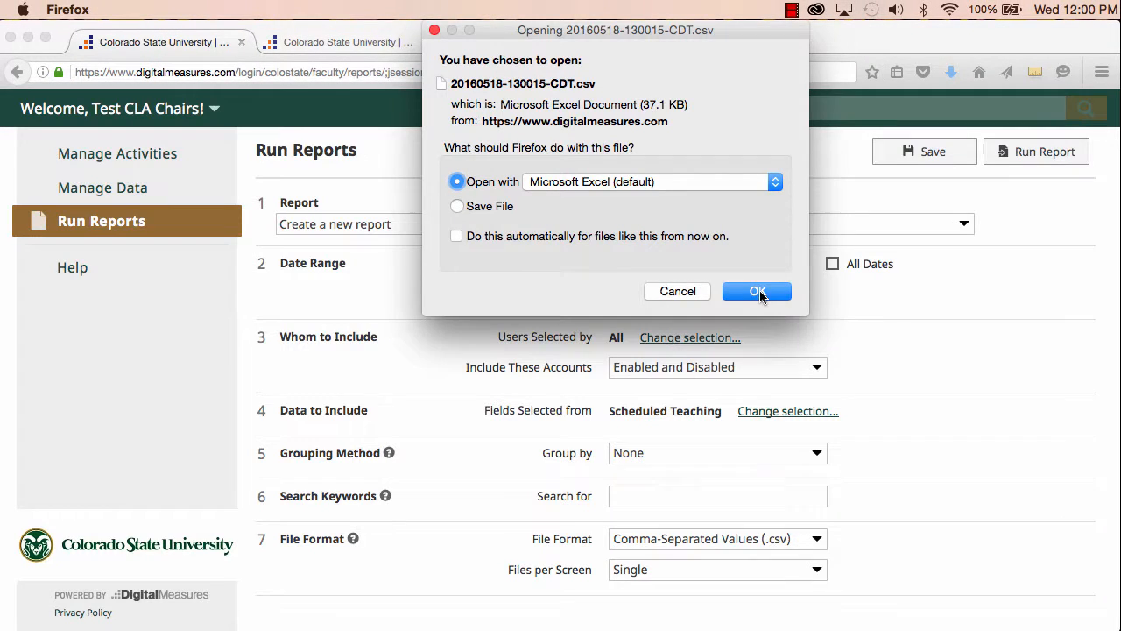
left_click(757, 291)
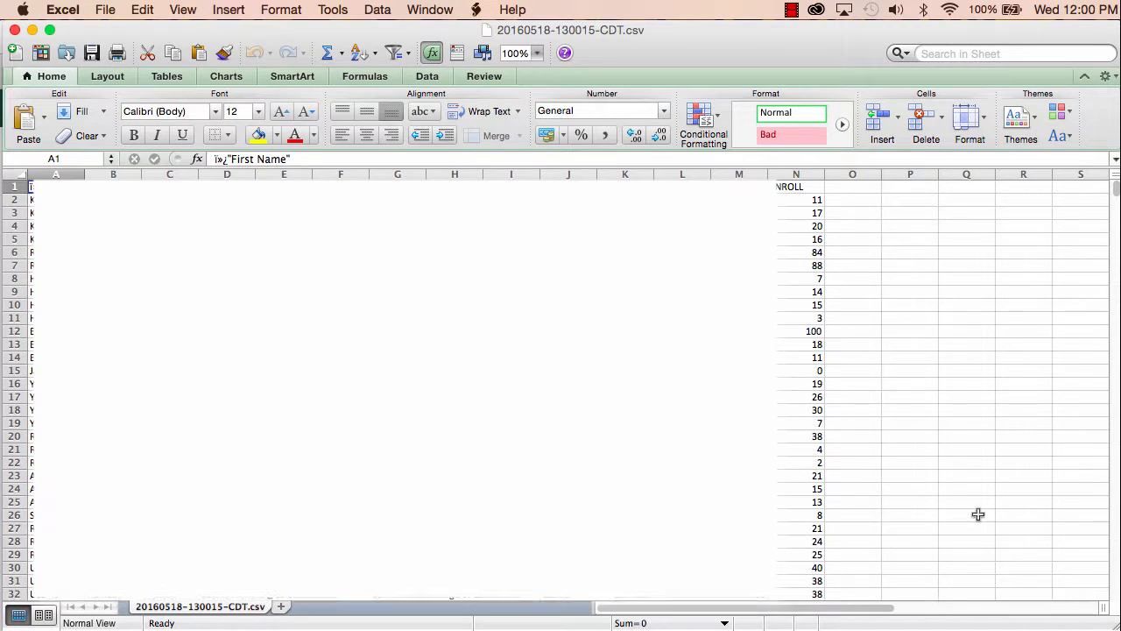
Total the enrollment column by entering =SUM(N2:N2118) in cell N2120.
left_click(789, 186)
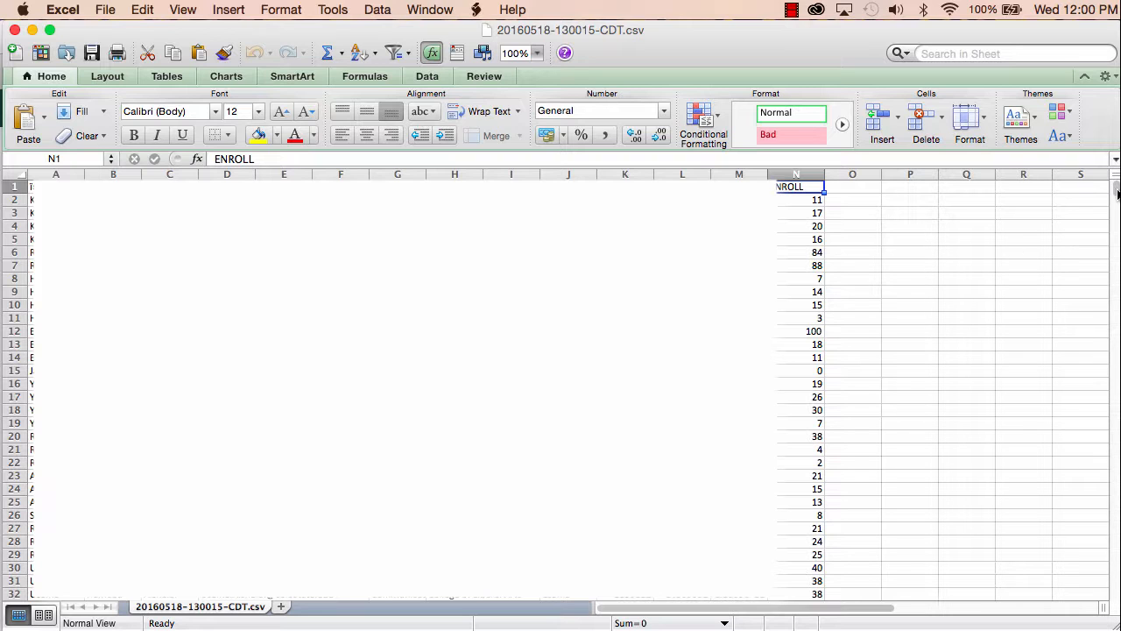
left_click_drag(1117, 193, 1115, 590)
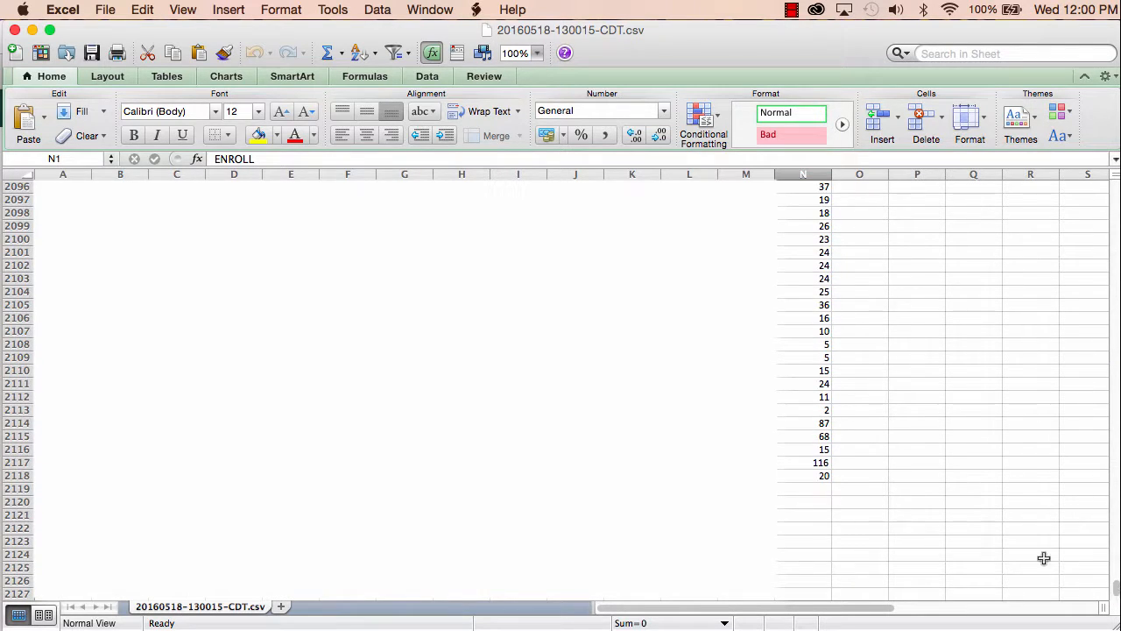
left_click(813, 505)
type("=")
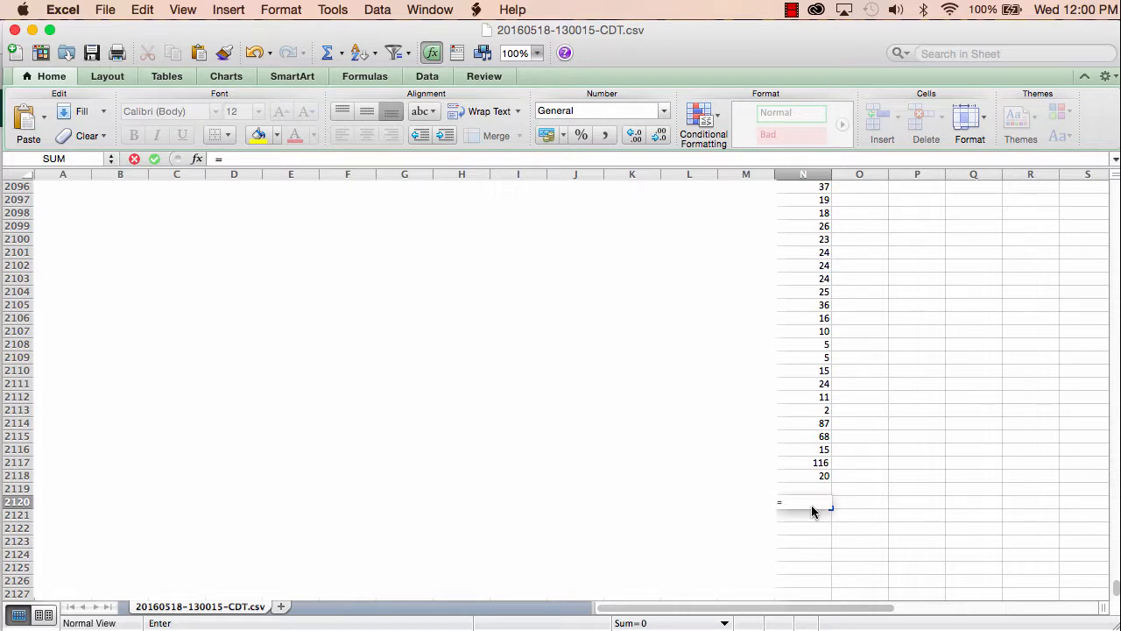
type("SUM(")
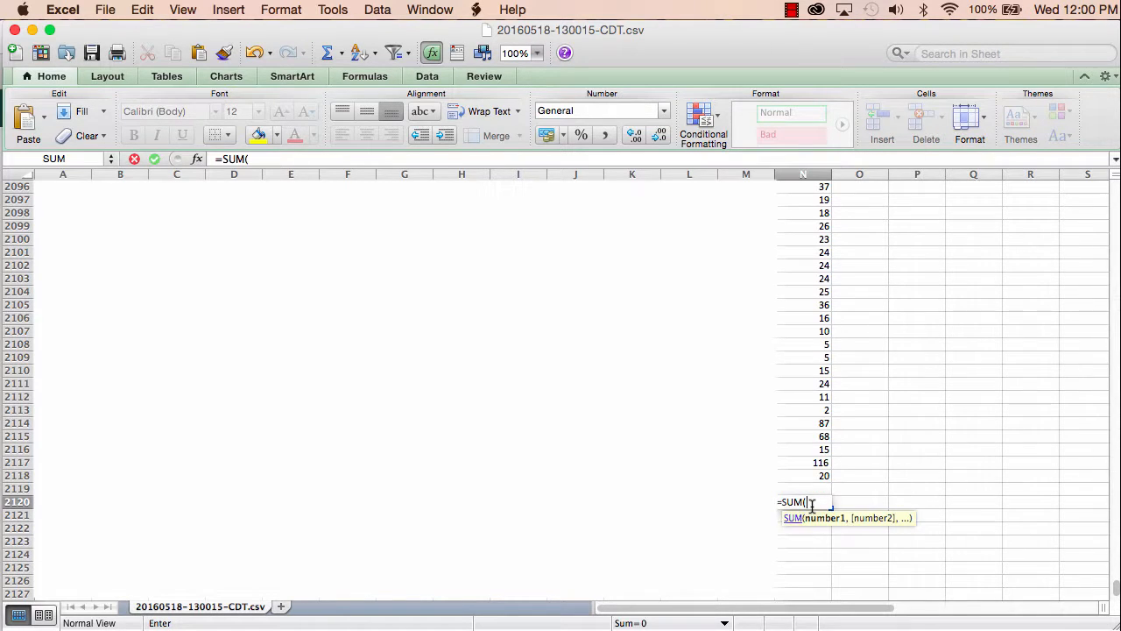
left_click(812, 477)
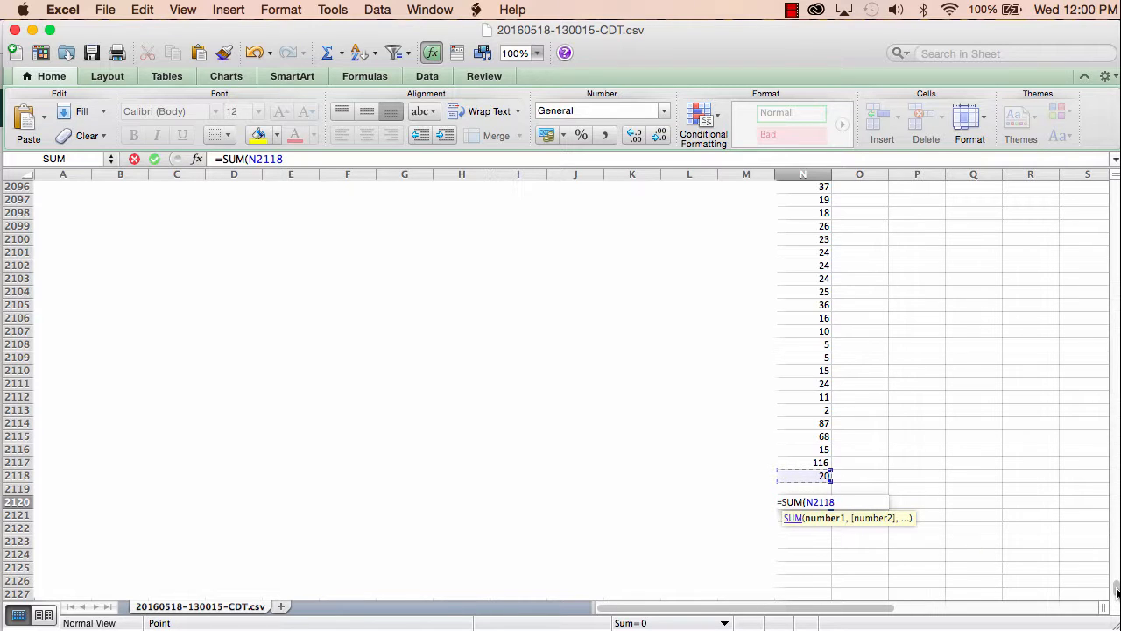
left_click_drag(1116, 592, 1112, 181)
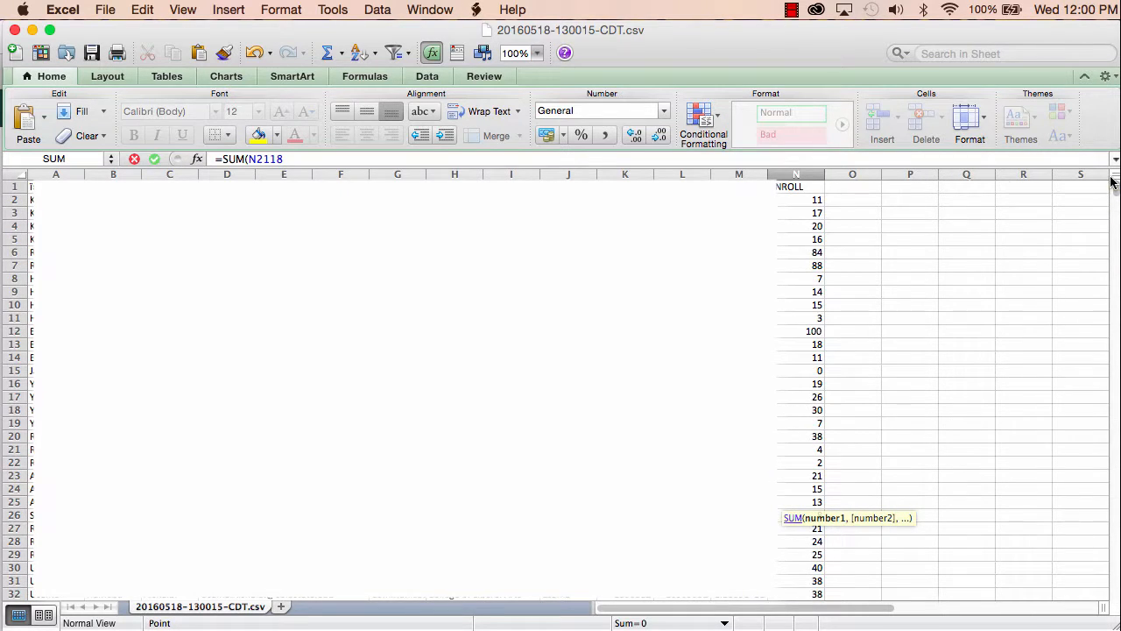
left_click(811, 200, "shift")
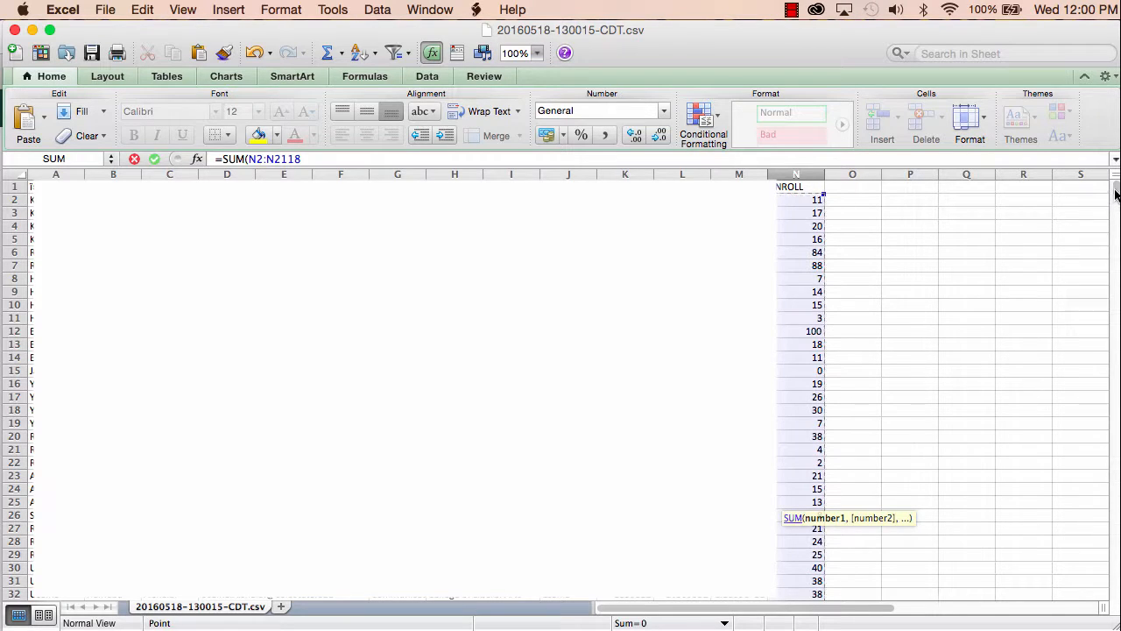
left_click_drag(1115, 194, 1114, 592)
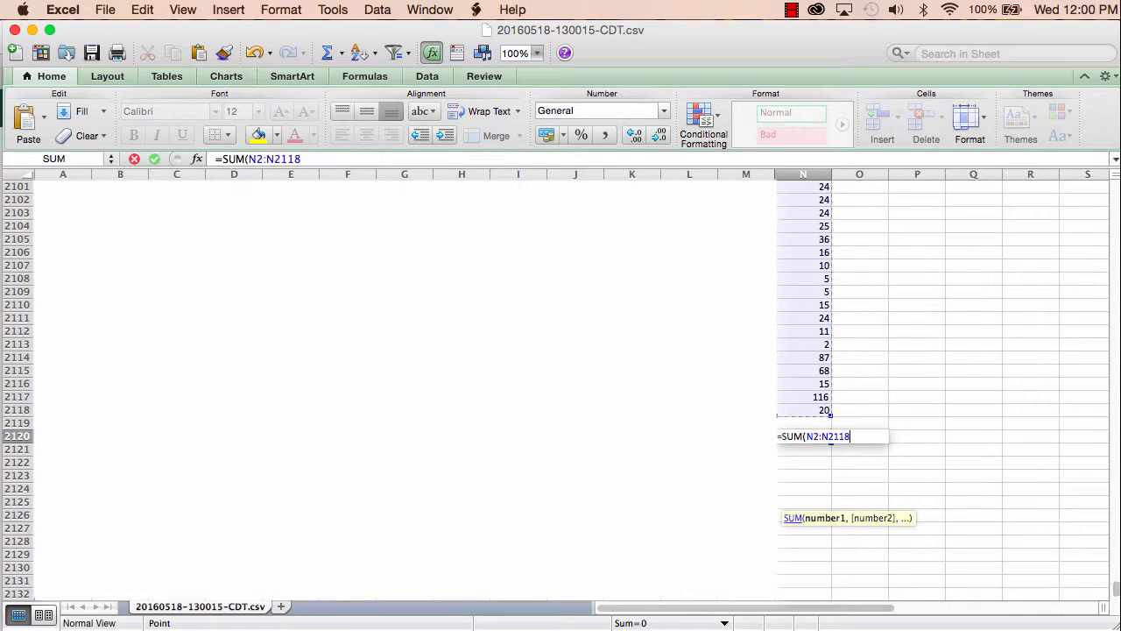
type(")")
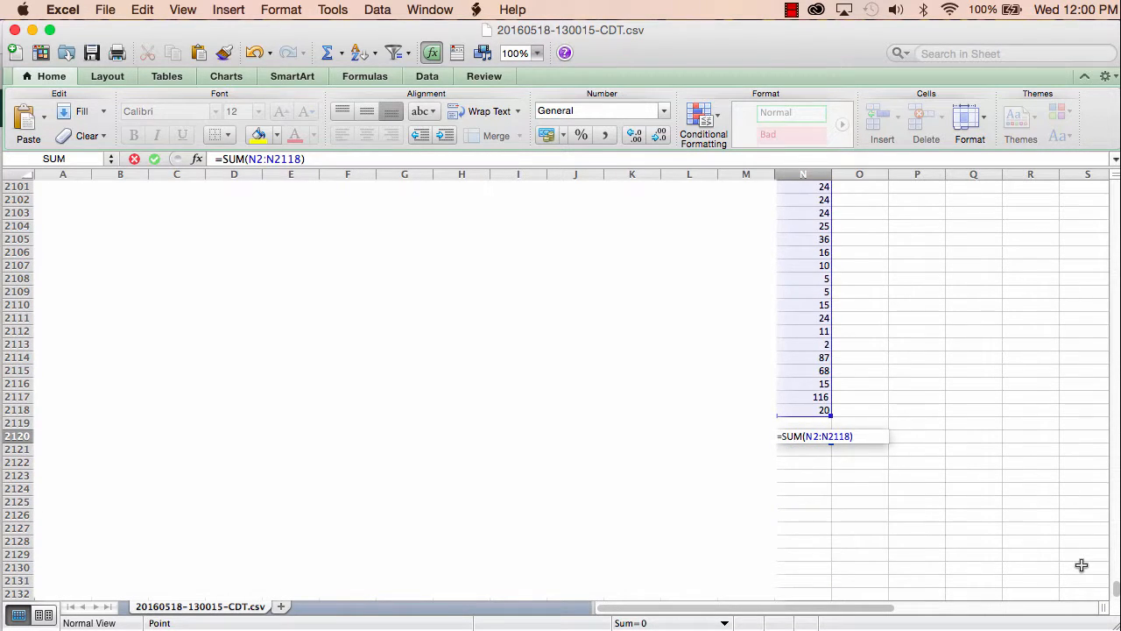
key("Return")
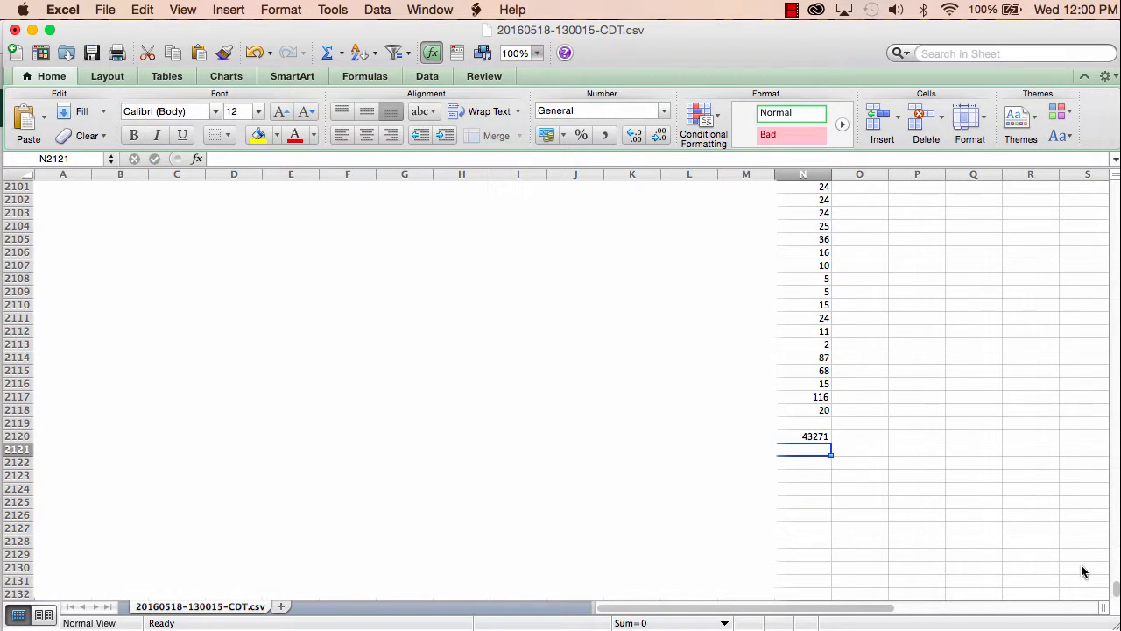
Select the total cell, then close the spreadsheet without saving.
left_click(812, 436)
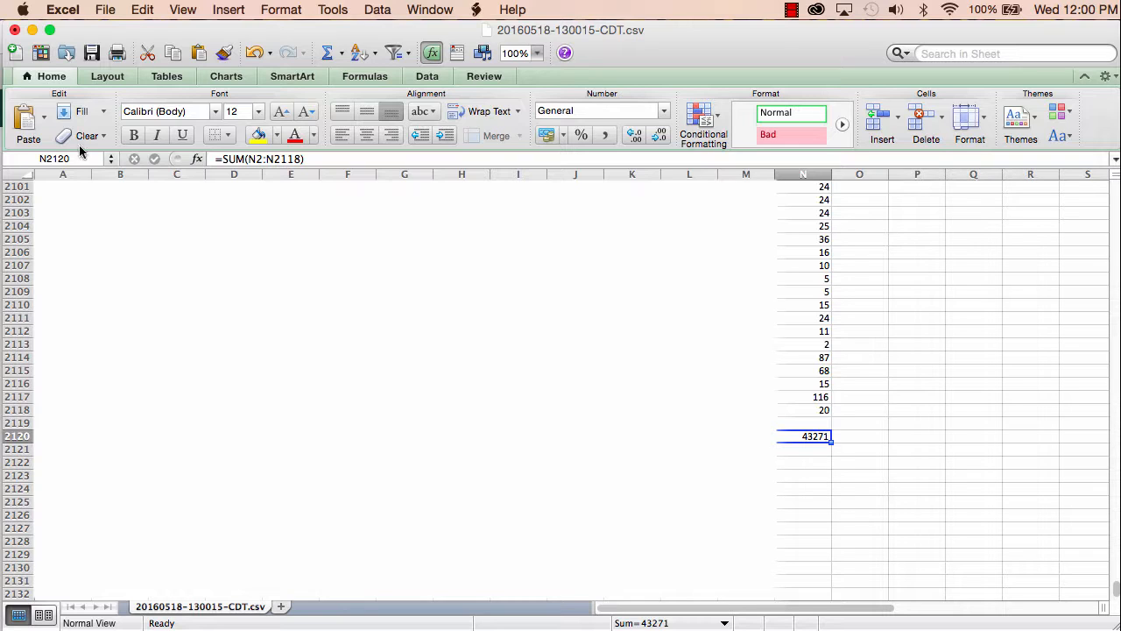
left_click(15, 31)
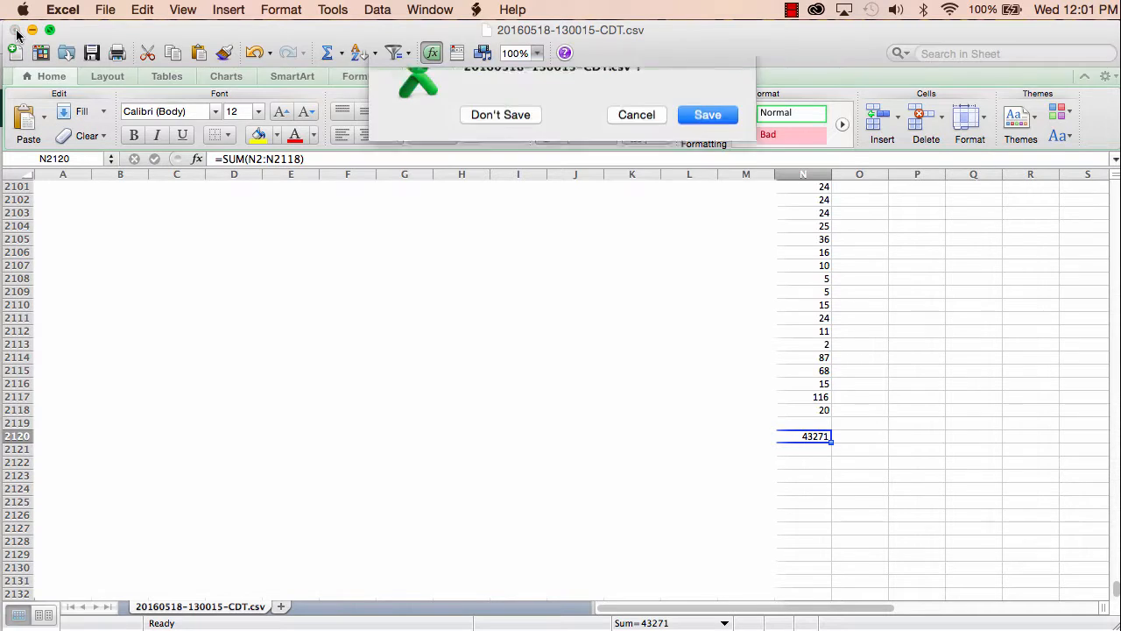
left_click(505, 144)
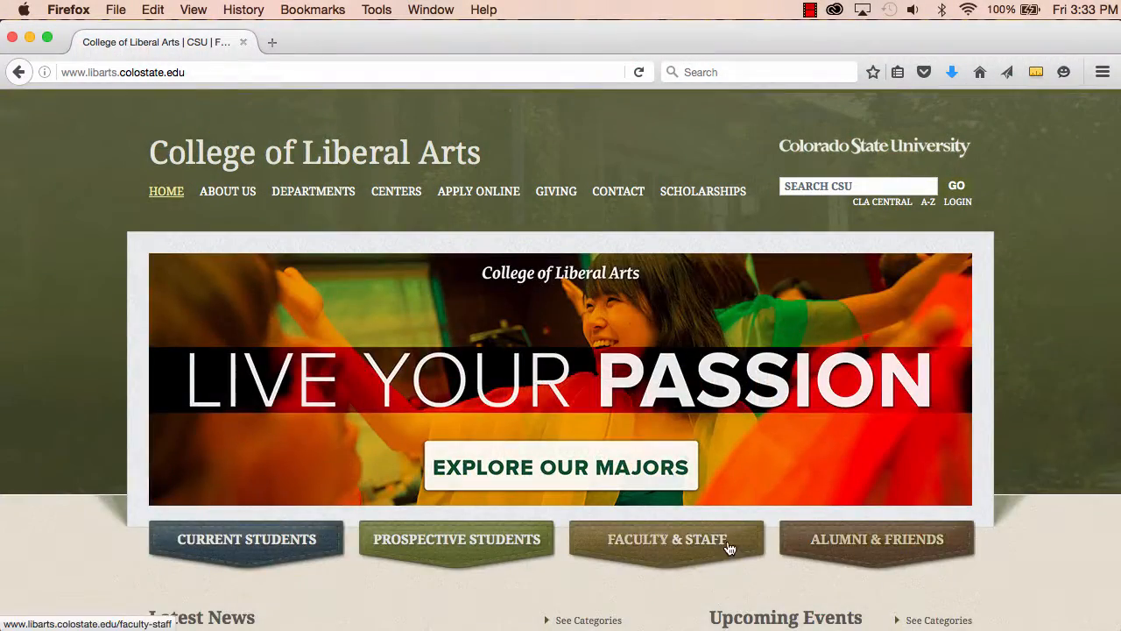
left_click(727, 542)
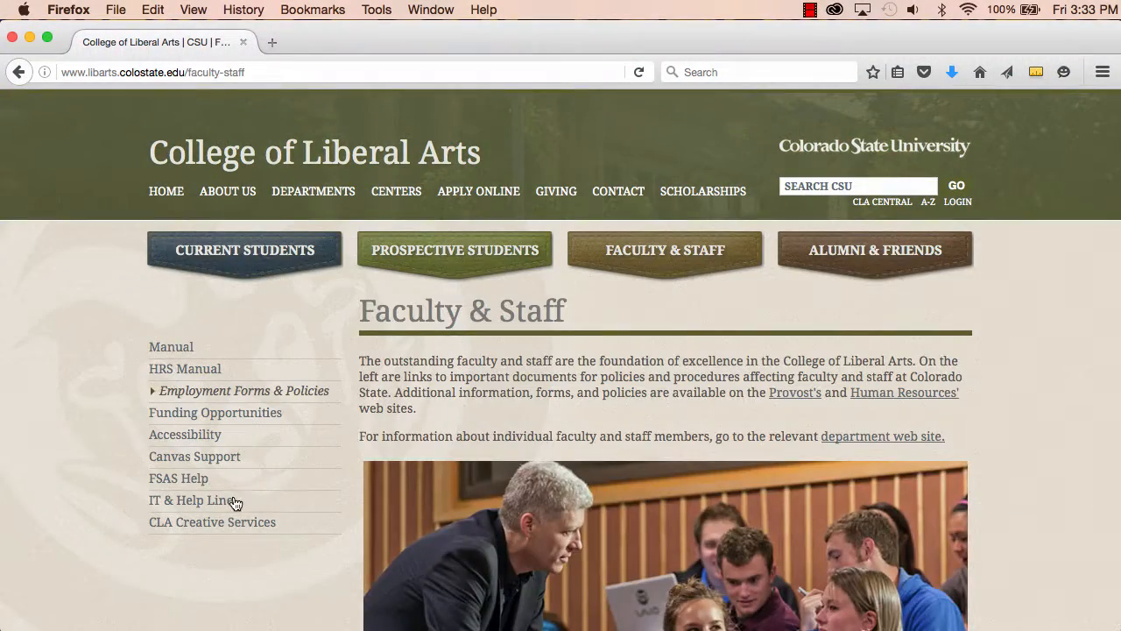
Open the FSAS Help page from the Faculty & Staff site and scroll through its report matrix.
left_click(233, 479)
scroll(992, 431, "down", 5)
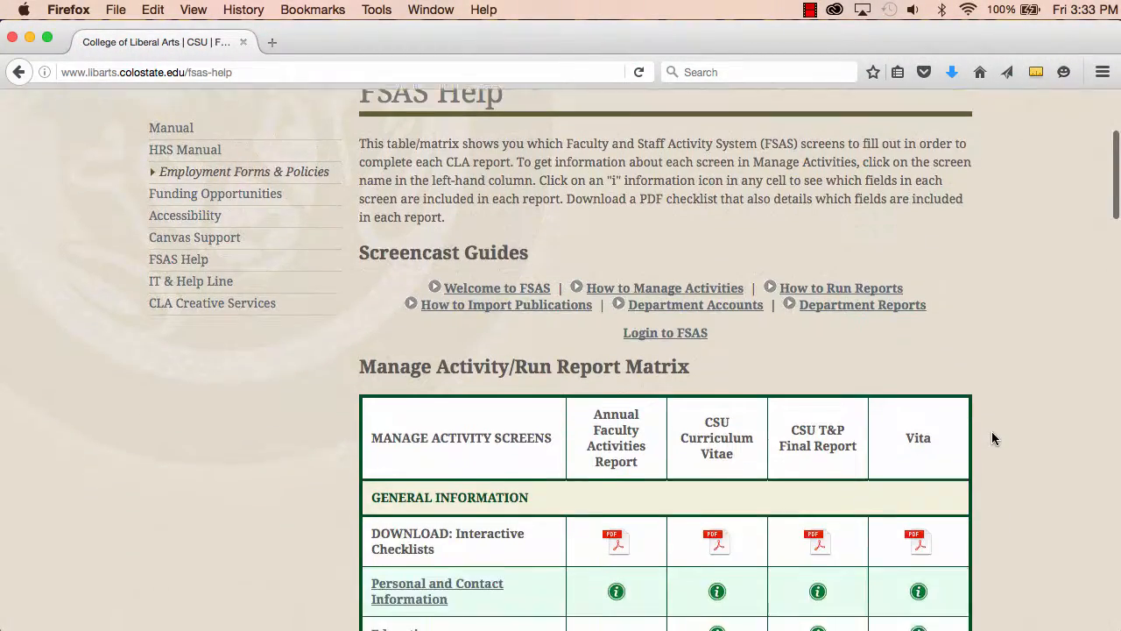
scroll(991, 431, "down", 3)
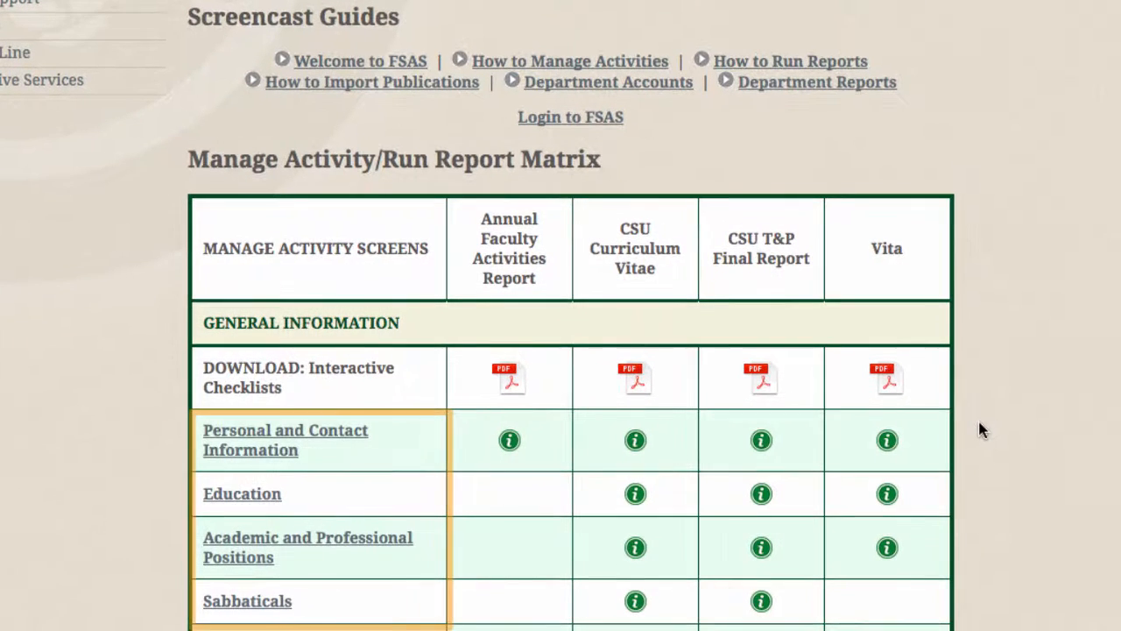